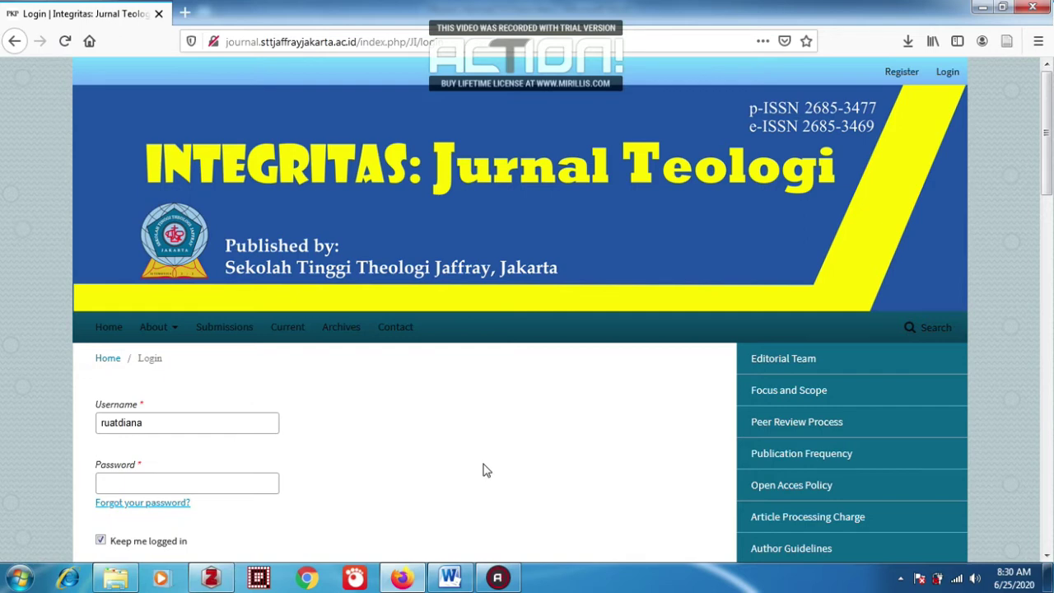
Fill the username and password fields with the login saved for this site and log in to the journal
{"action": "scroll", "coordinate": [486, 469], "scroll_direction": "down", "scroll_amount": 1}
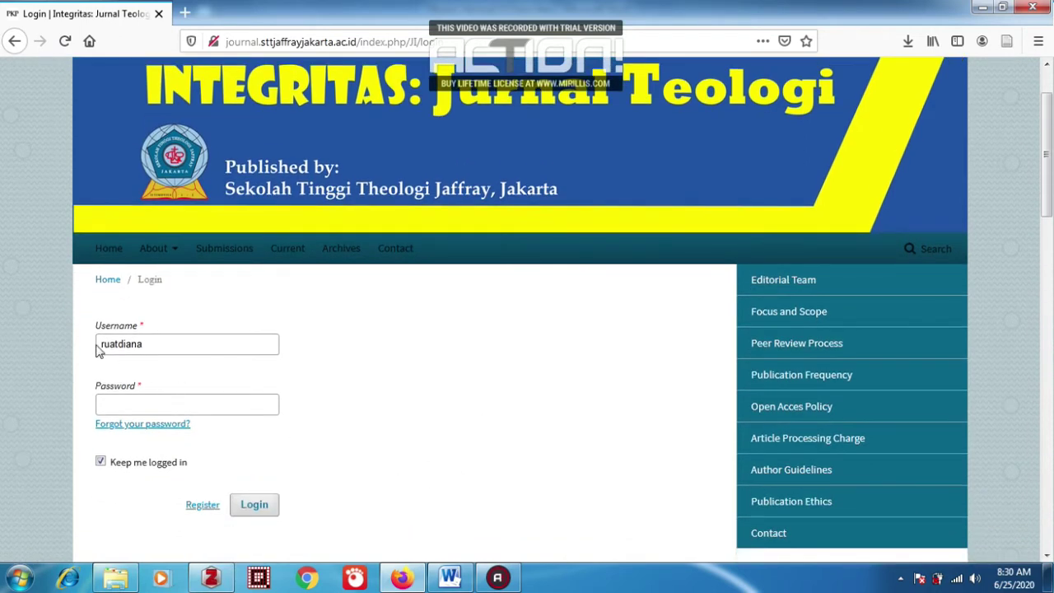
{"action": "left_click", "coordinate": [168, 347]}
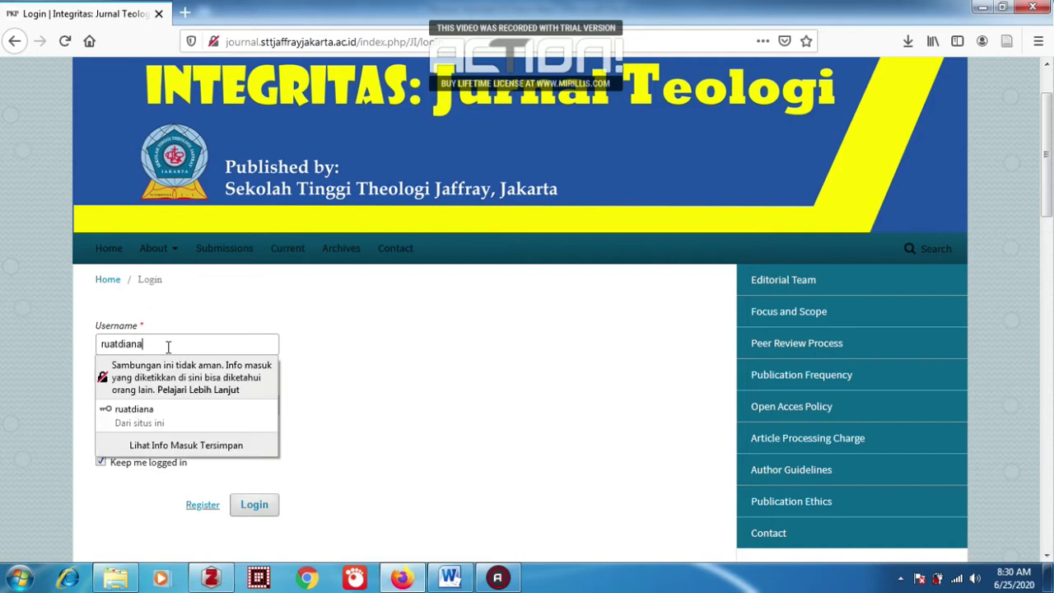
{"action": "left_click", "coordinate": [150, 416]}
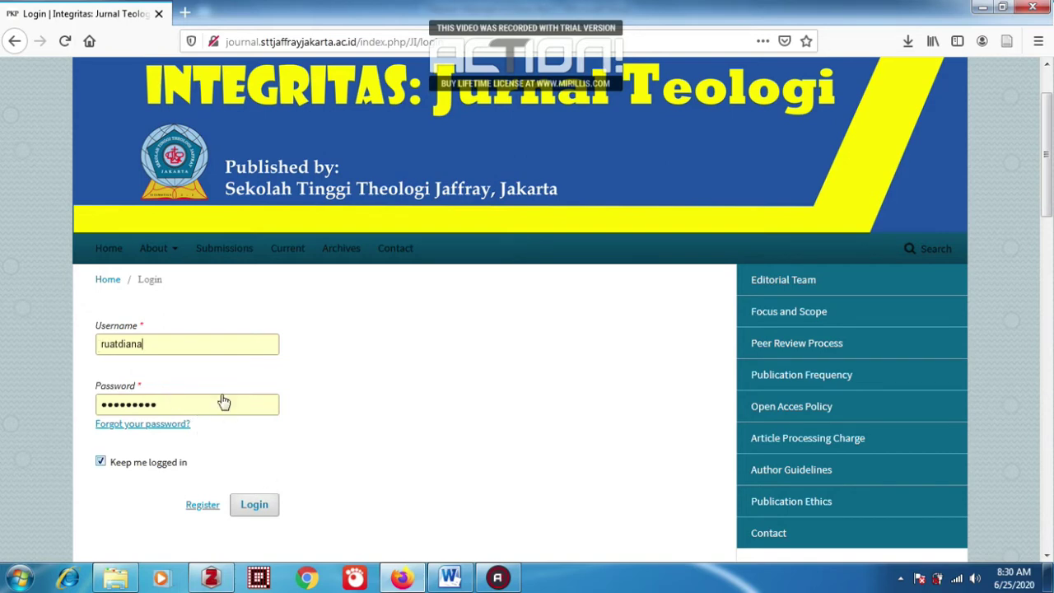
{"action": "left_click", "coordinate": [262, 509]}
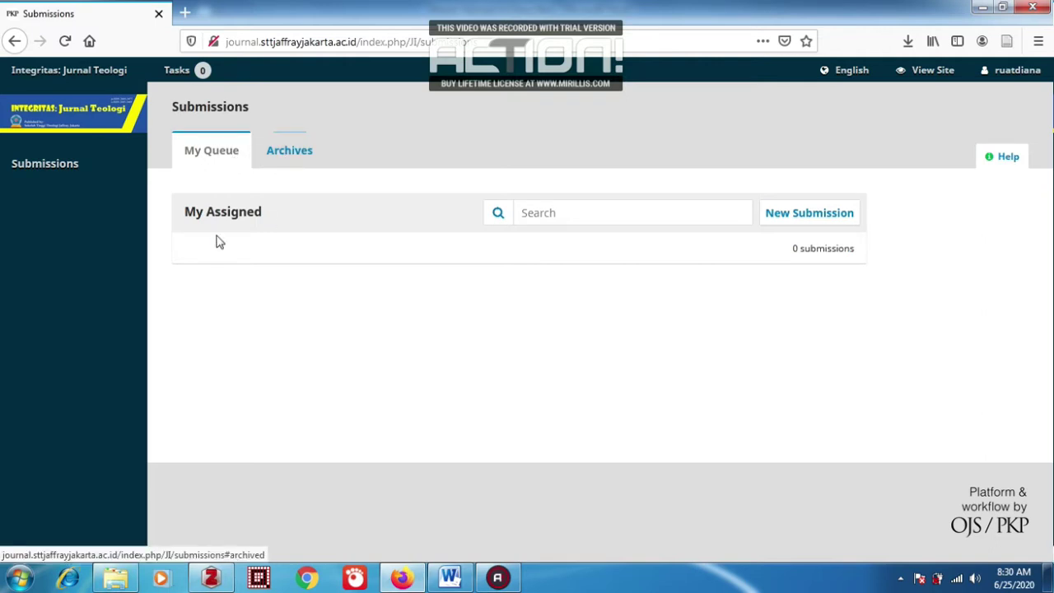
Start a new submission and set its section to Artikel
{"action": "left_click", "coordinate": [820, 219]}
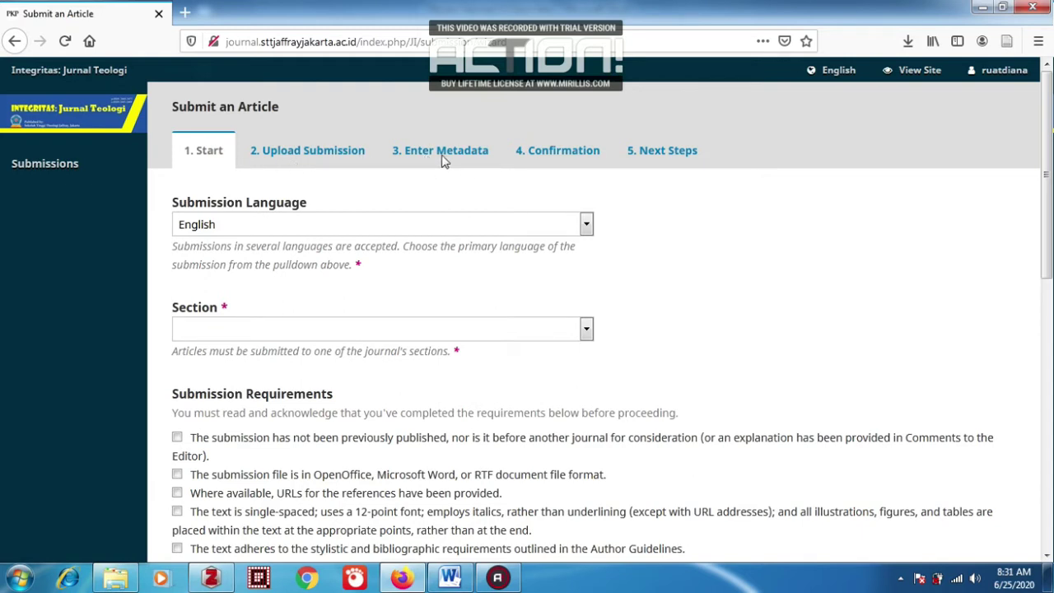
{"action": "left_click", "coordinate": [523, 165]}
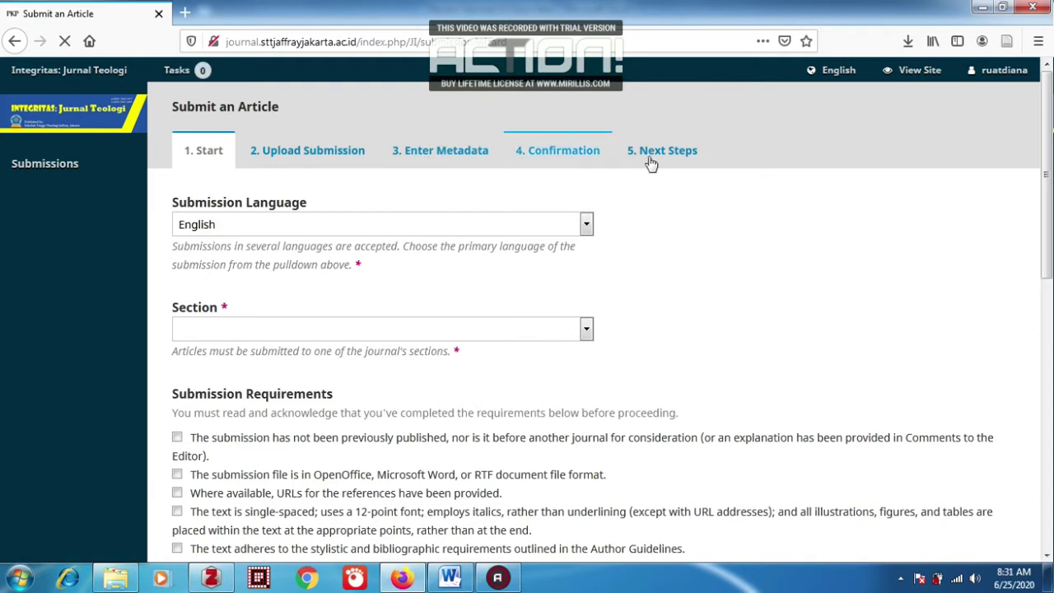
{"action": "scroll", "coordinate": [407, 254], "scroll_direction": "down", "scroll_amount": 2}
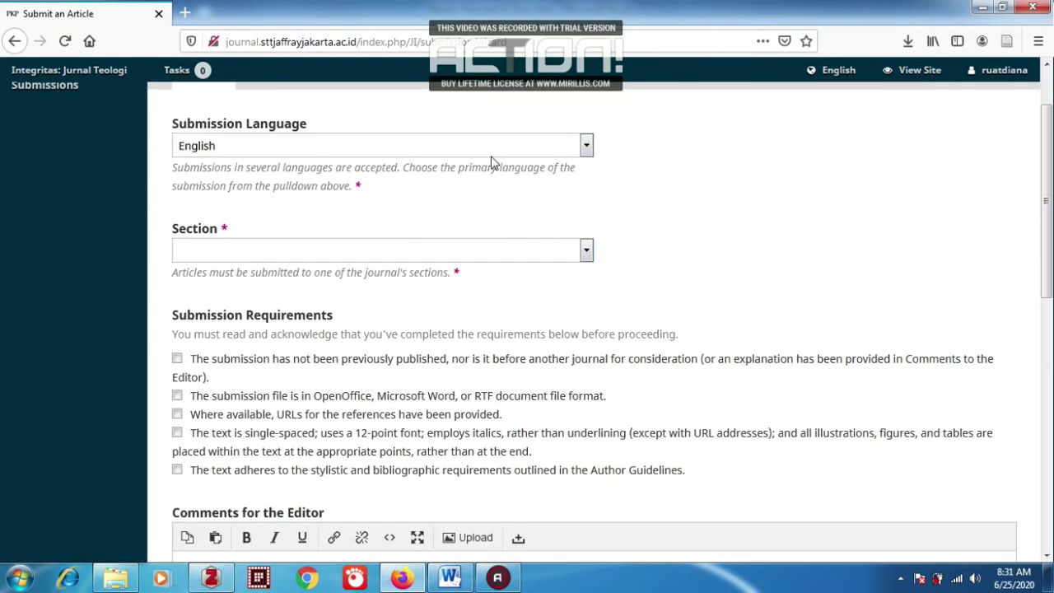
{"action": "left_click", "coordinate": [362, 257]}
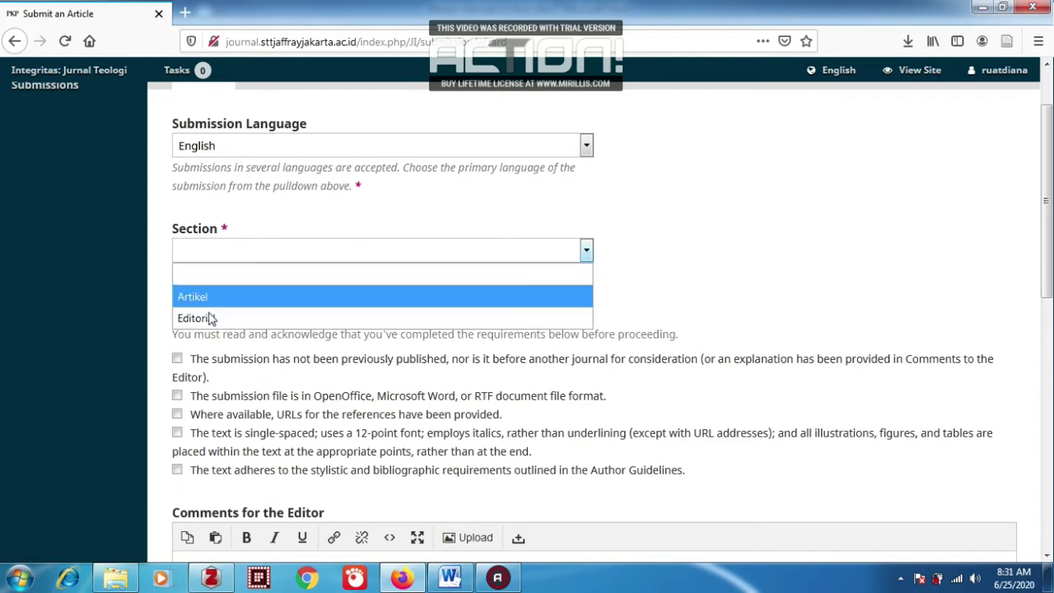
{"action": "left_click", "coordinate": [202, 300]}
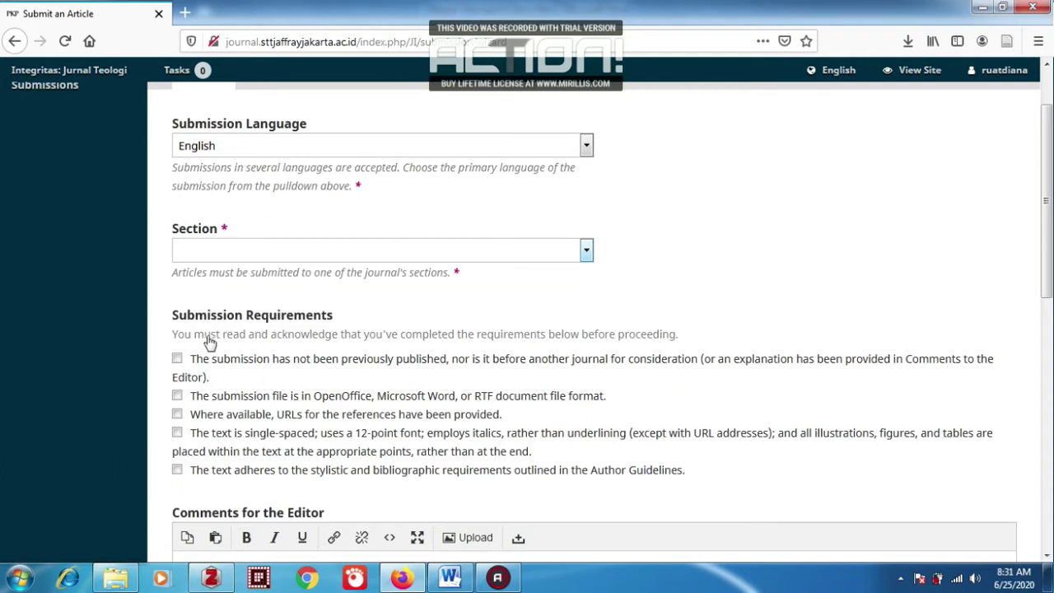
Acknowledge all five submission requirements, from not previously published to adherence to the Author Guidelines
{"action": "scroll", "coordinate": [212, 356], "scroll_direction": "down", "scroll_amount": 1}
{"action": "scroll", "coordinate": [213, 356], "scroll_direction": "down", "scroll_amount": 1}
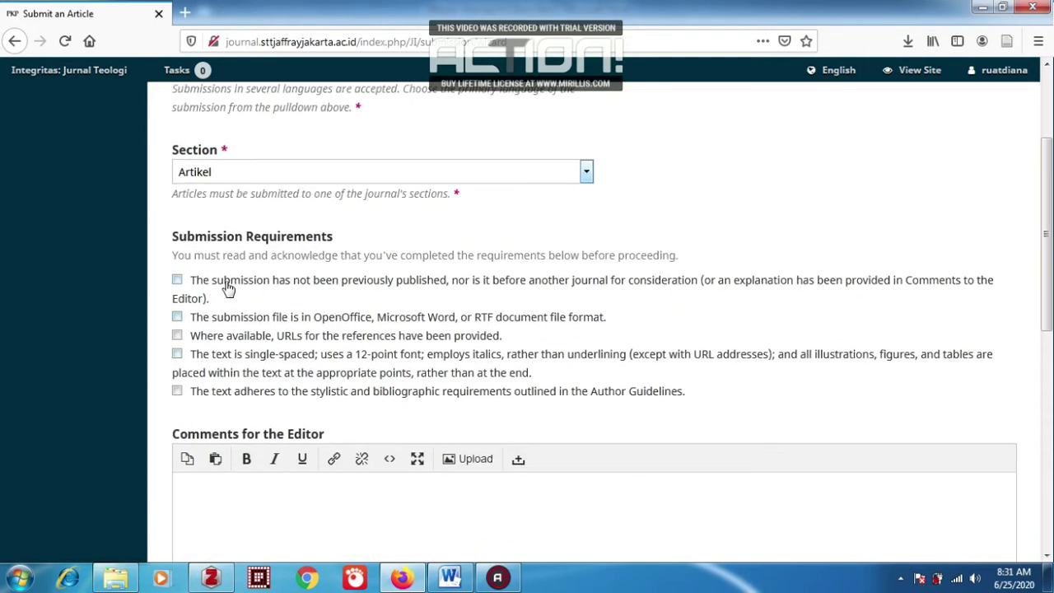
{"action": "left_click", "coordinate": [228, 284]}
{"action": "left_click", "coordinate": [216, 325]}
{"action": "left_click", "coordinate": [211, 338]}
{"action": "left_click", "coordinate": [212, 361]}
{"action": "left_click", "coordinate": [211, 396]}
Agree to the copyright terms and the data collection policy, and save to continue to the file upload stage
{"action": "scroll", "coordinate": [366, 414], "scroll_direction": "down", "scroll_amount": 1}
{"action": "scroll", "coordinate": [367, 414], "scroll_direction": "down", "scroll_amount": 3}
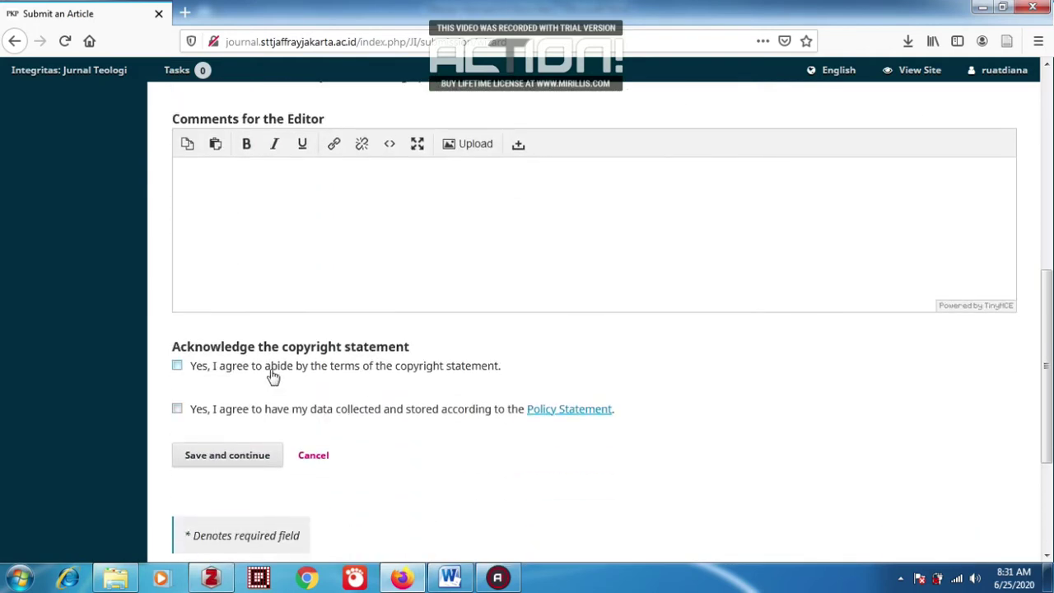
{"action": "left_click", "coordinate": [273, 376]}
{"action": "left_click", "coordinate": [267, 419]}
{"action": "left_click", "coordinate": [236, 458]}
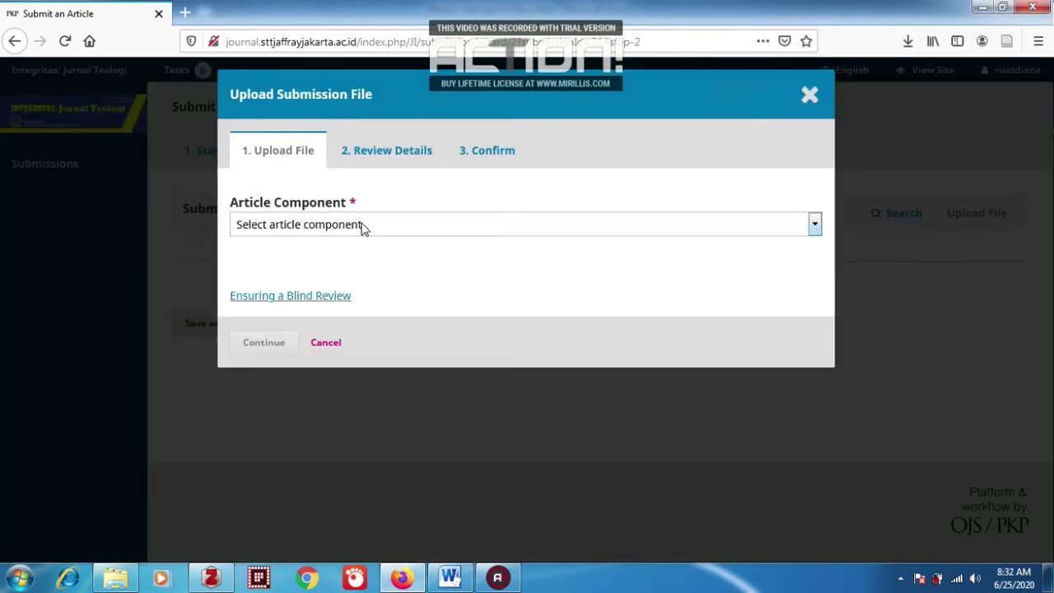
Set the article component to Article Text and review the first page of the manuscript in Word before returning to the browser
{"action": "left_click", "coordinate": [361, 230]}
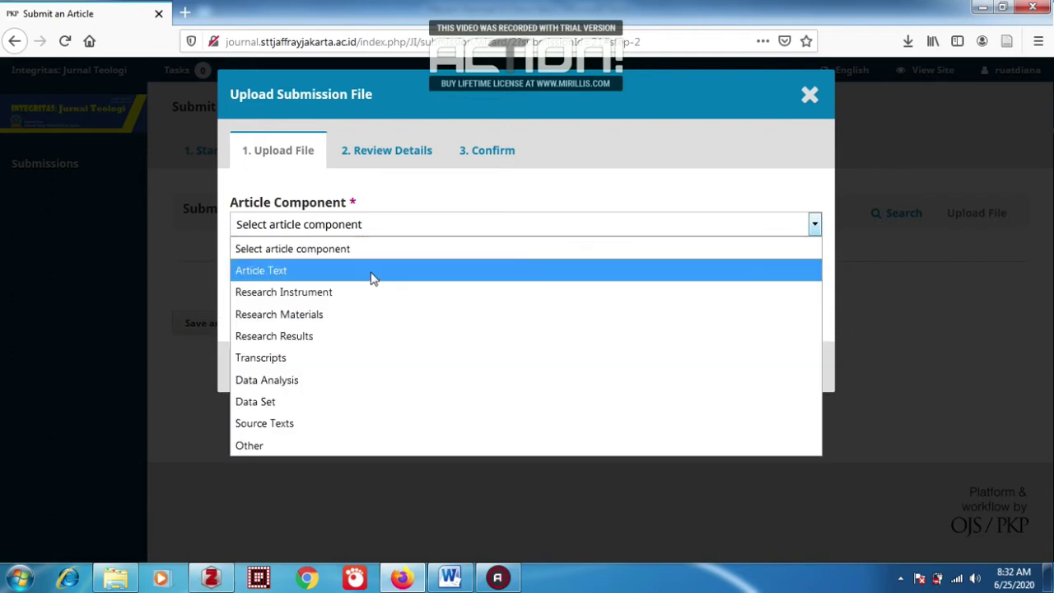
{"action": "left_click", "coordinate": [371, 279]}
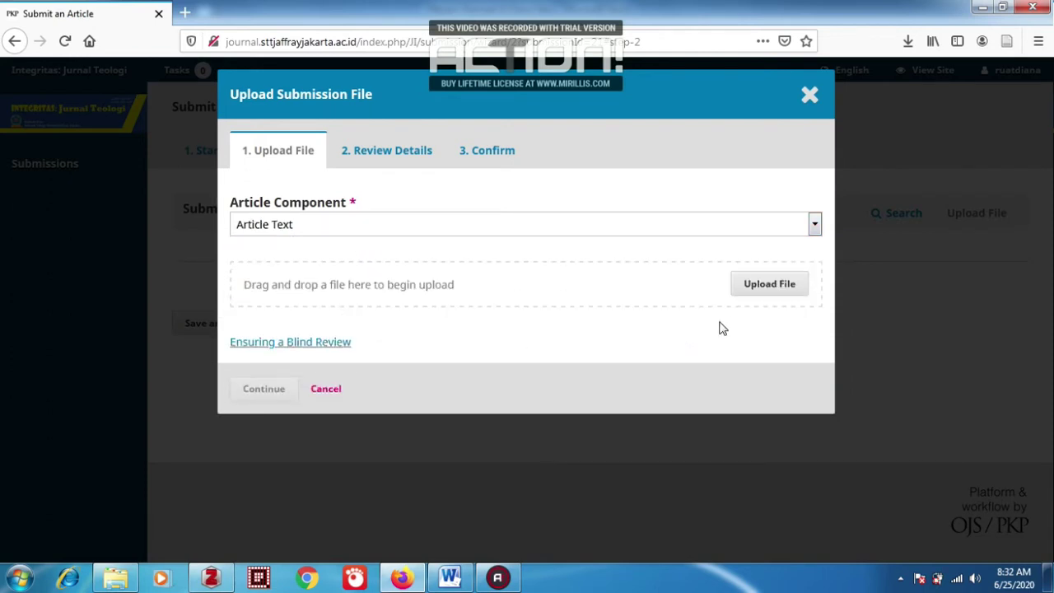
{"action": "left_click", "coordinate": [450, 579]}
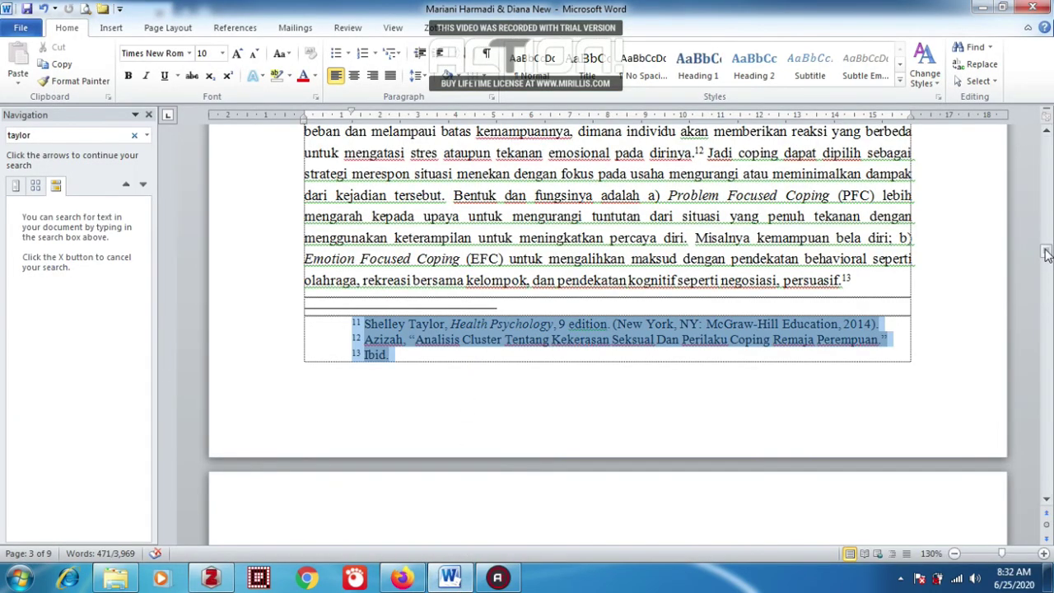
{"action": "left_click_drag", "start_coordinate": [1044, 252], "coordinate": [1046, 140]}
{"action": "left_click", "coordinate": [607, 404]}
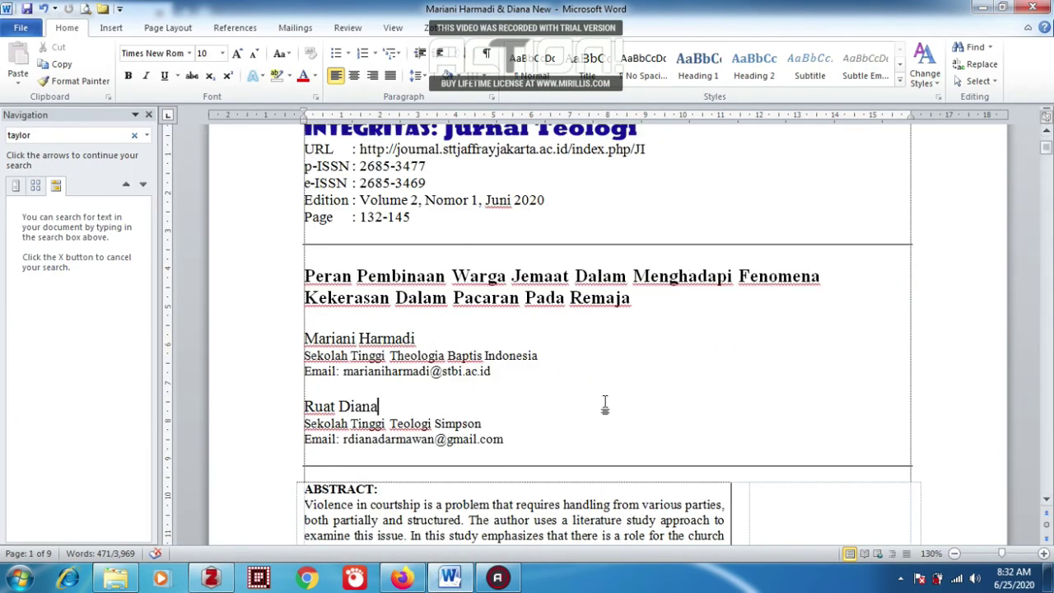
{"action": "left_click", "coordinate": [402, 578]}
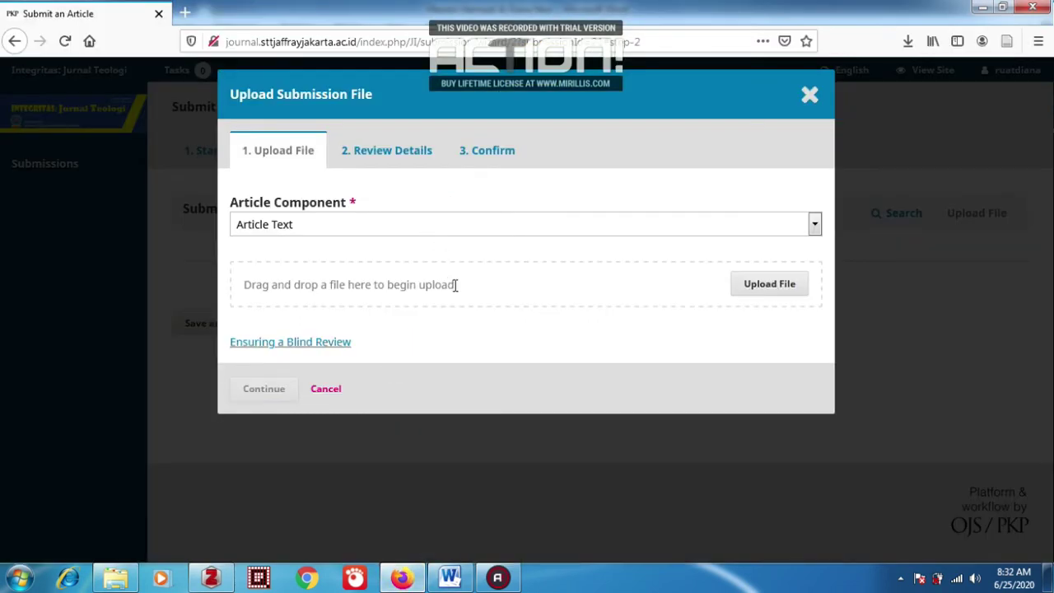
Upload the Word manuscript named after its authors and ending in "New" from the "Jurnal dengan Sejawat & Mahasiswa" folder on drive D
{"action": "left_click", "coordinate": [758, 285]}
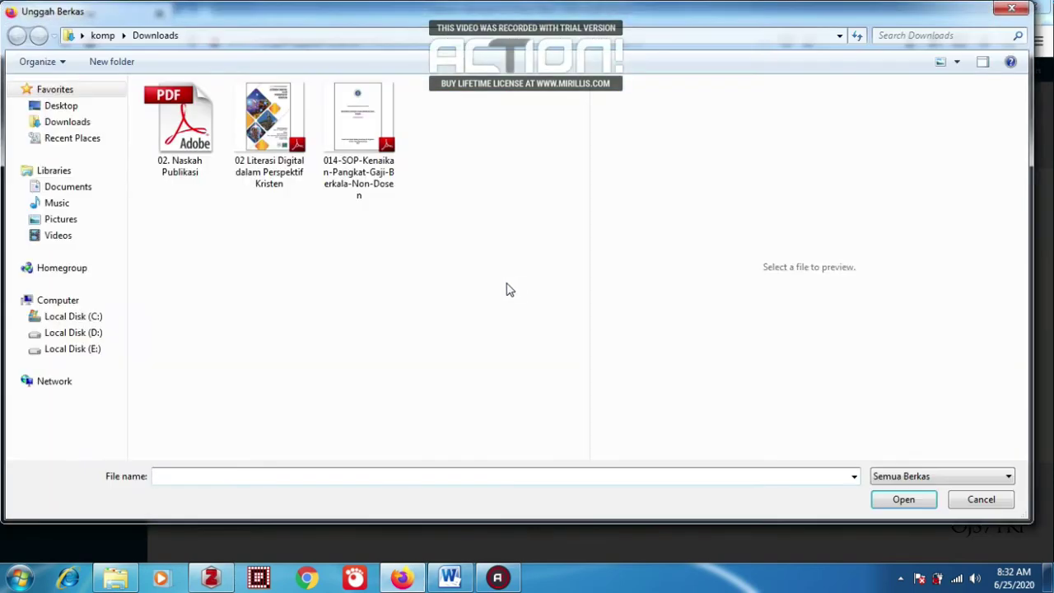
{"action": "left_click", "coordinate": [66, 332]}
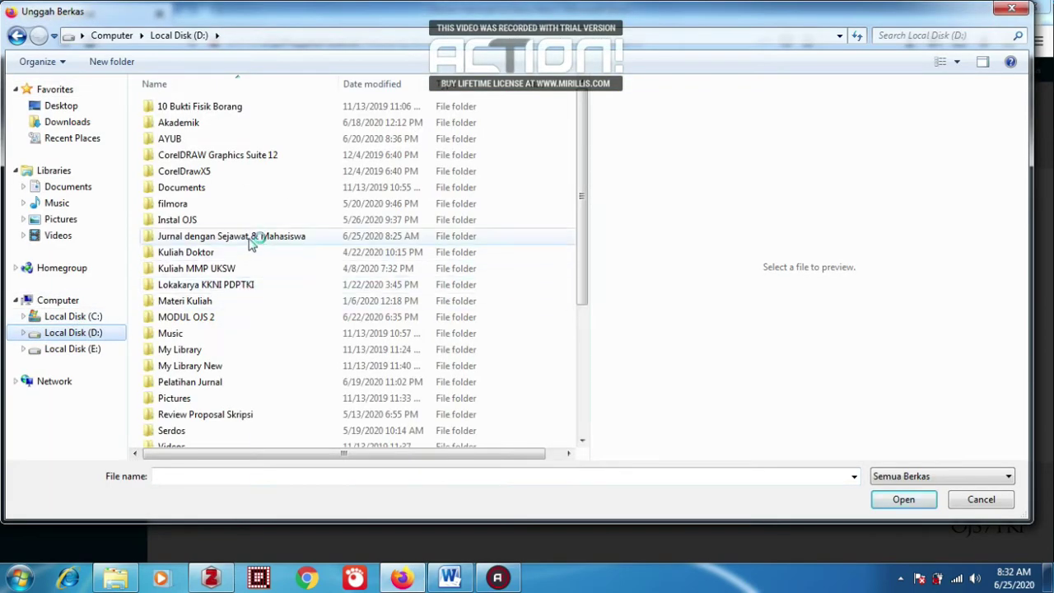
{"action": "left_click", "coordinate": [250, 239]}
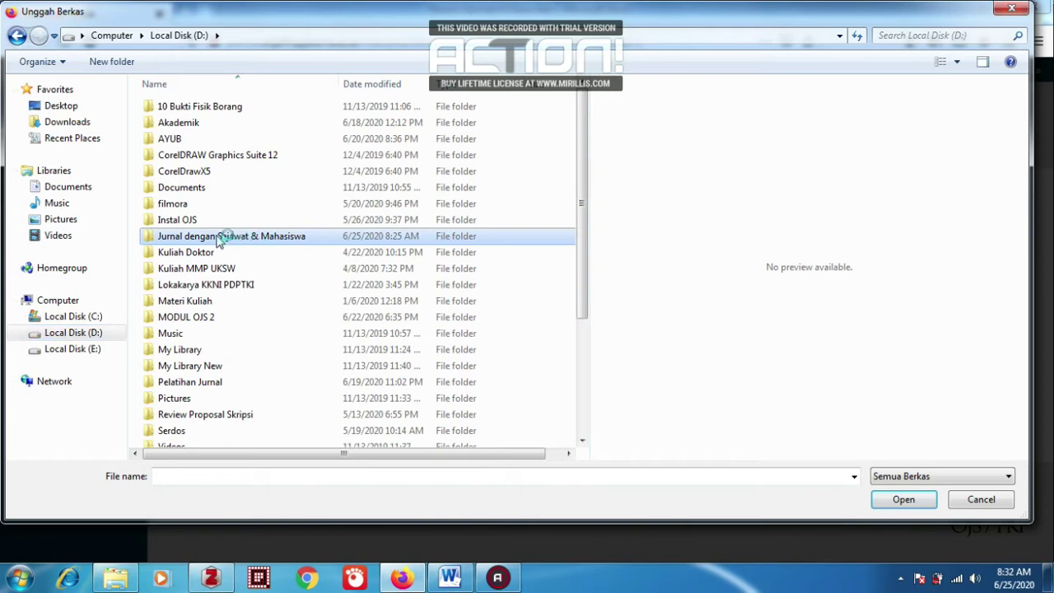
{"action": "double_click", "coordinate": [220, 237]}
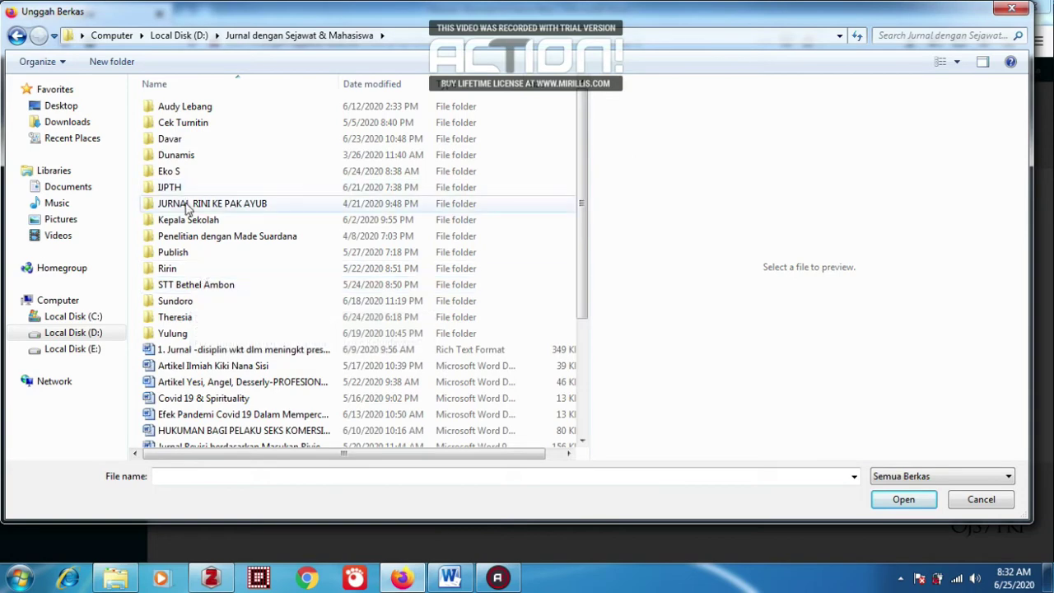
{"action": "scroll", "coordinate": [188, 231], "scroll_direction": "down", "scroll_amount": 4}
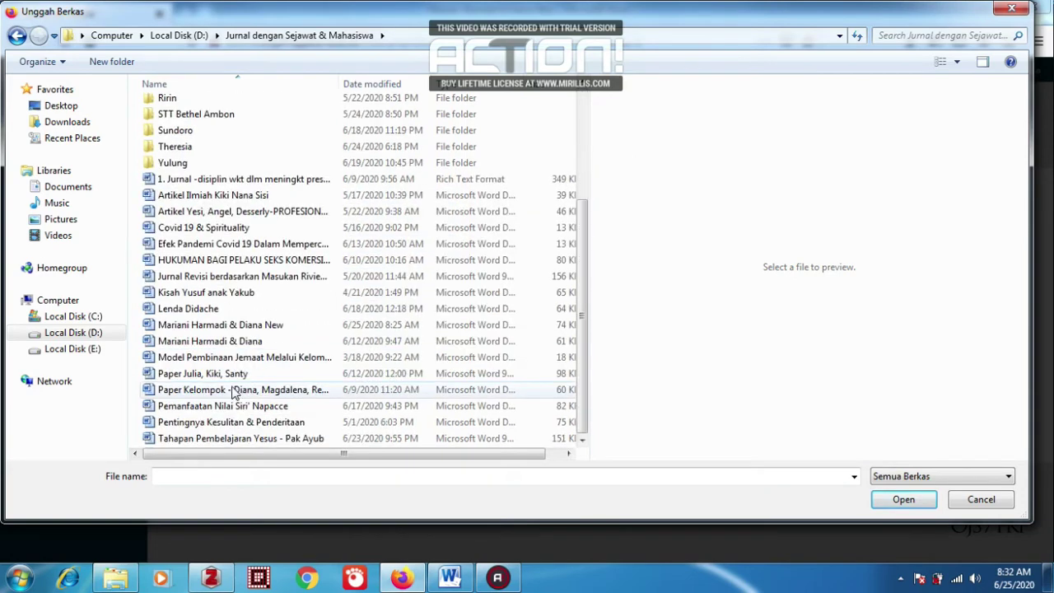
{"action": "left_click", "coordinate": [245, 328]}
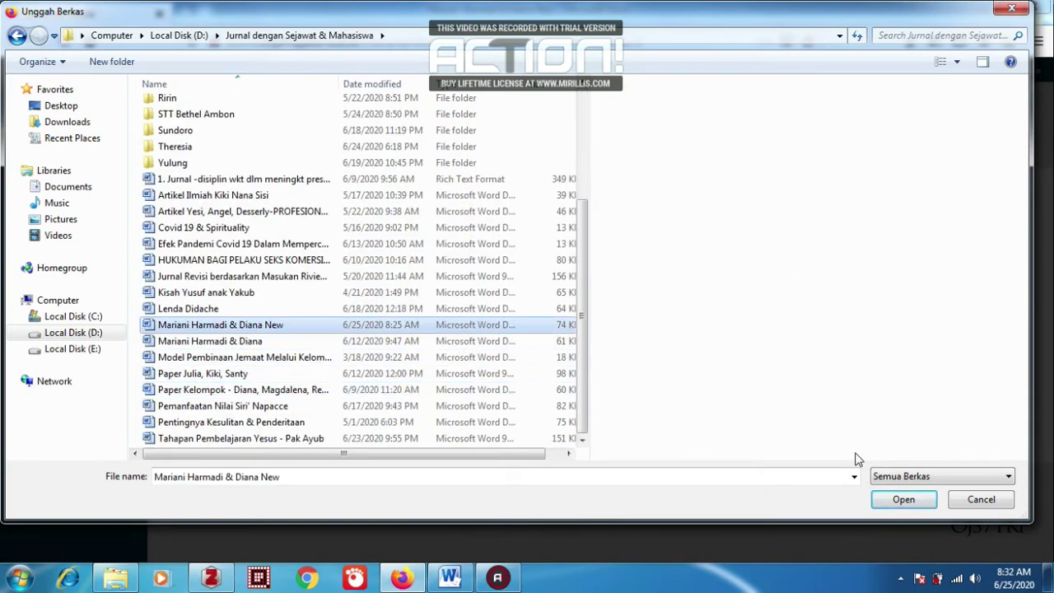
{"action": "left_click", "coordinate": [900, 501]}
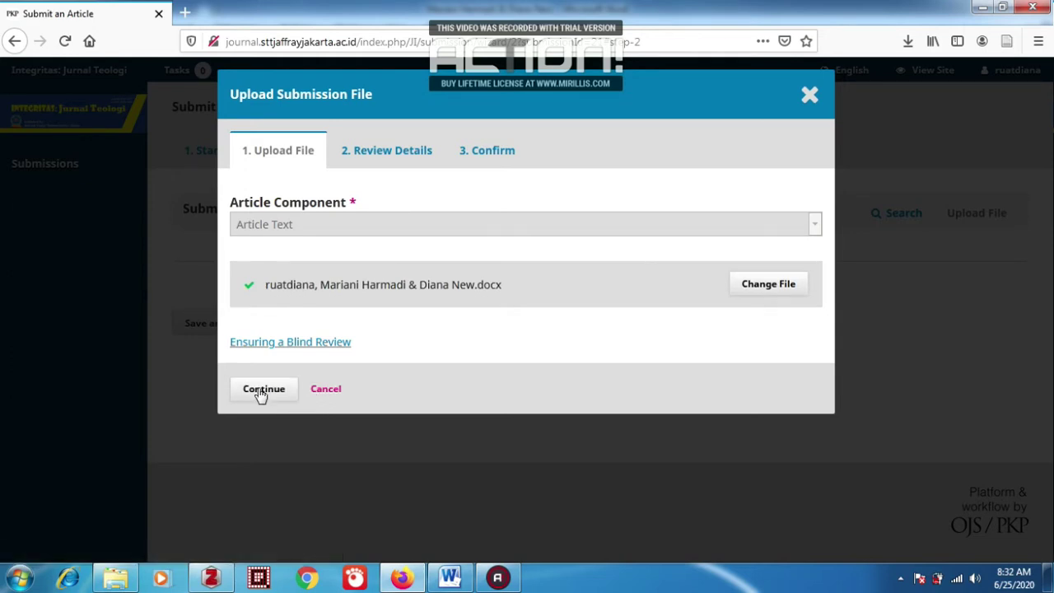
Accept the uploaded file's details and complete the upload to proceed to the metadata stage
{"action": "left_click", "coordinate": [262, 394]}
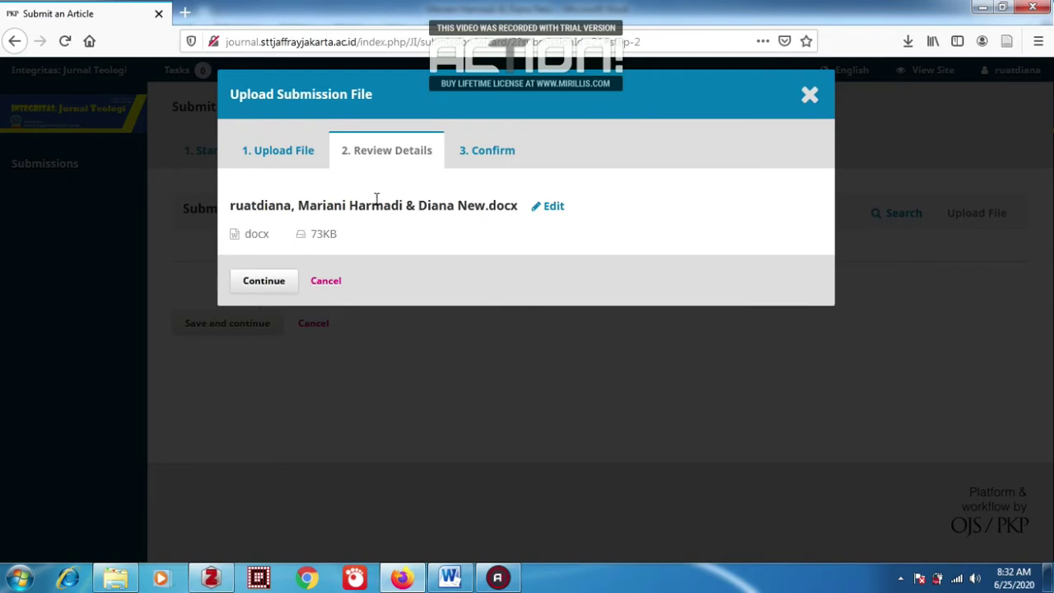
{"action": "left_click", "coordinate": [266, 284]}
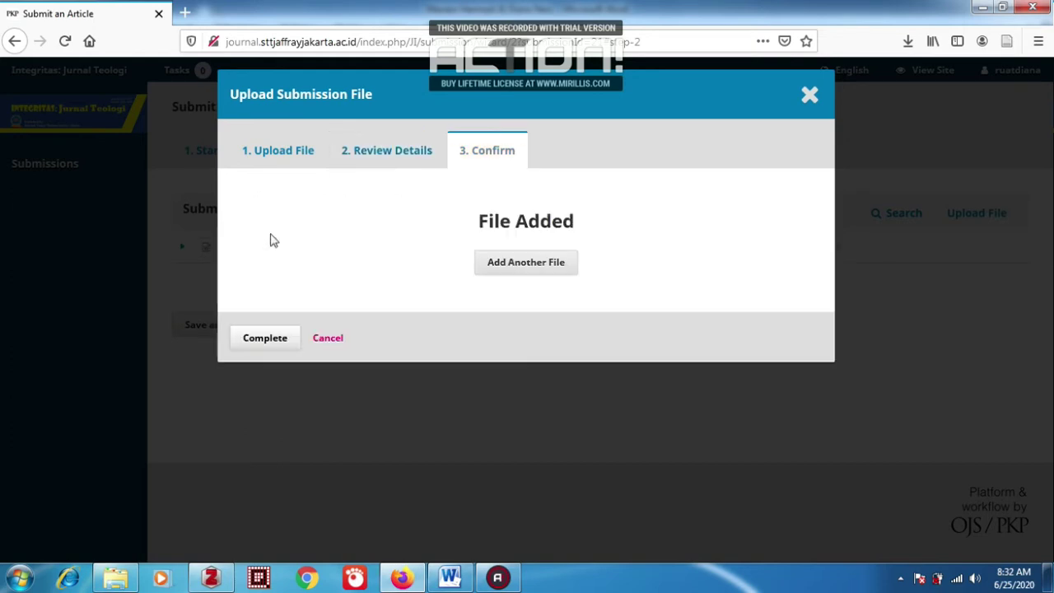
{"action": "left_click", "coordinate": [265, 339]}
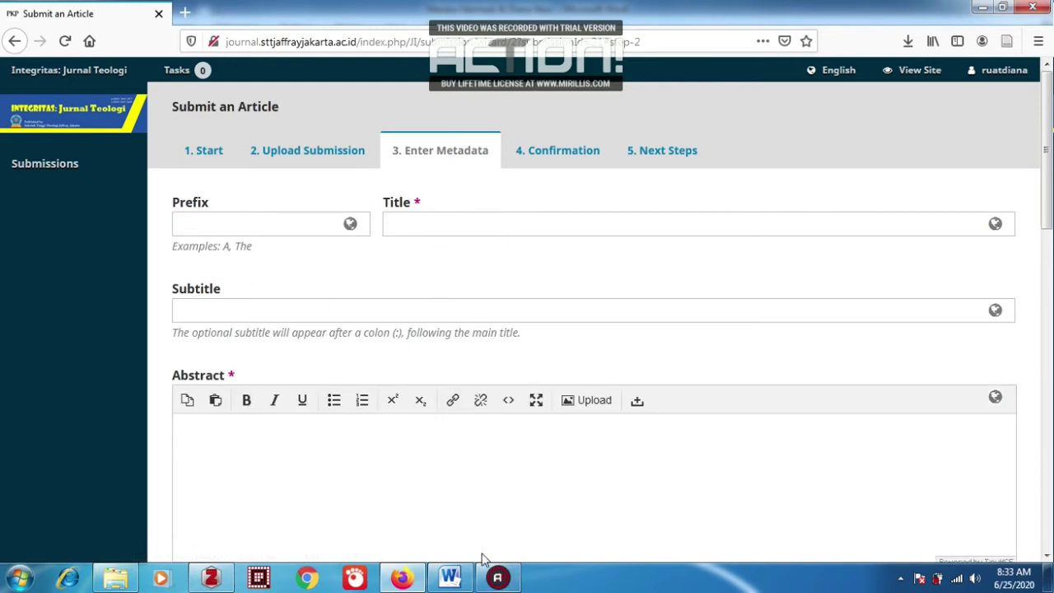
Copy the article title from the Word manuscript into both the English and Bahasa Indonesia title fields of the submission
{"action": "left_click", "coordinate": [452, 581]}
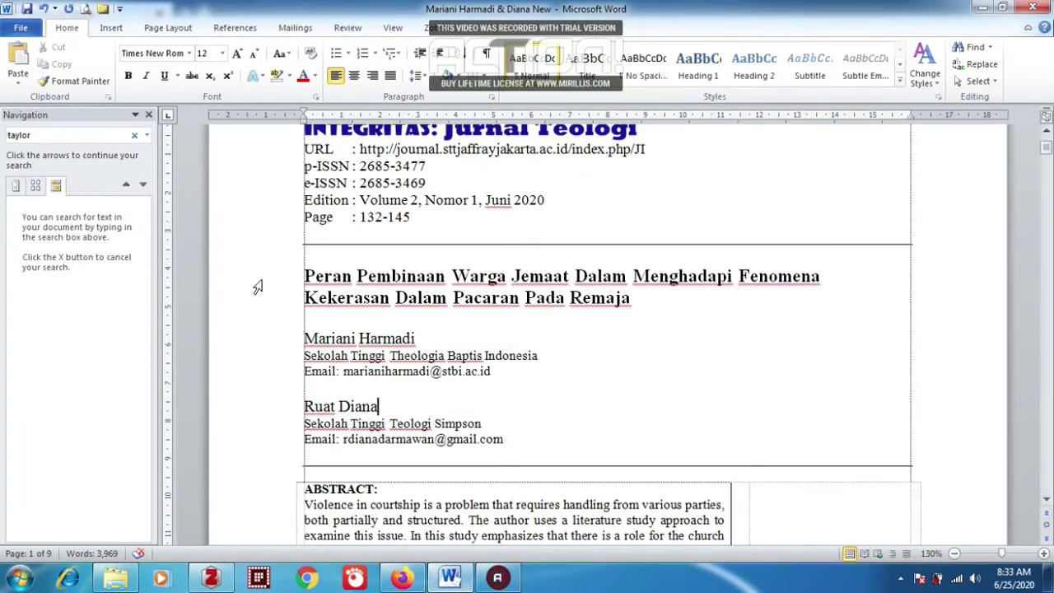
{"action": "left_click_drag", "start_coordinate": [259, 285], "coordinate": [258, 316]}
{"action": "key", "text": "ctrl+c"}
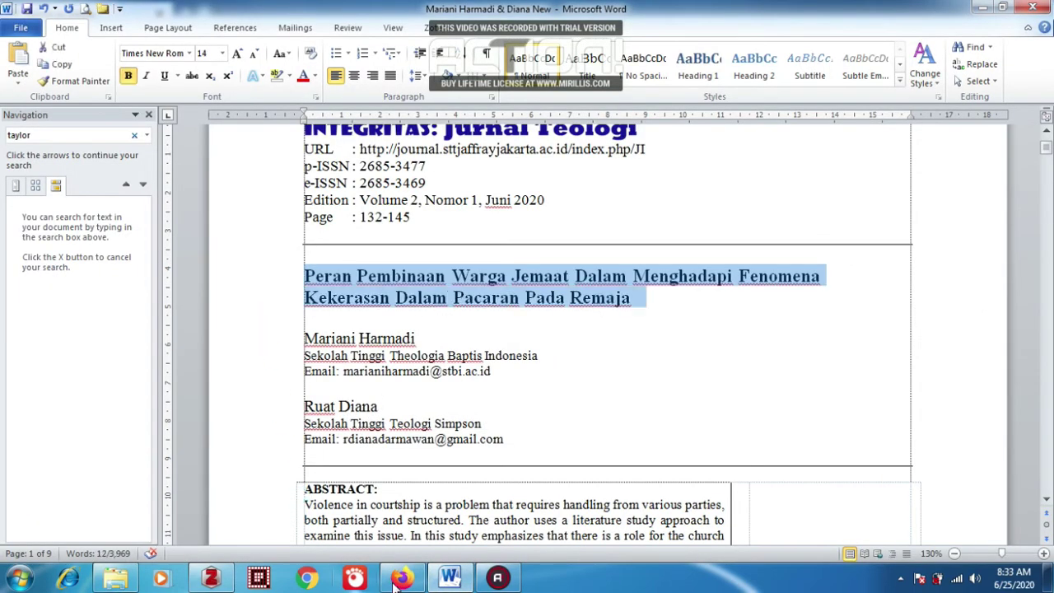
{"action": "left_click", "coordinate": [402, 578]}
{"action": "left_click", "coordinate": [423, 232]}
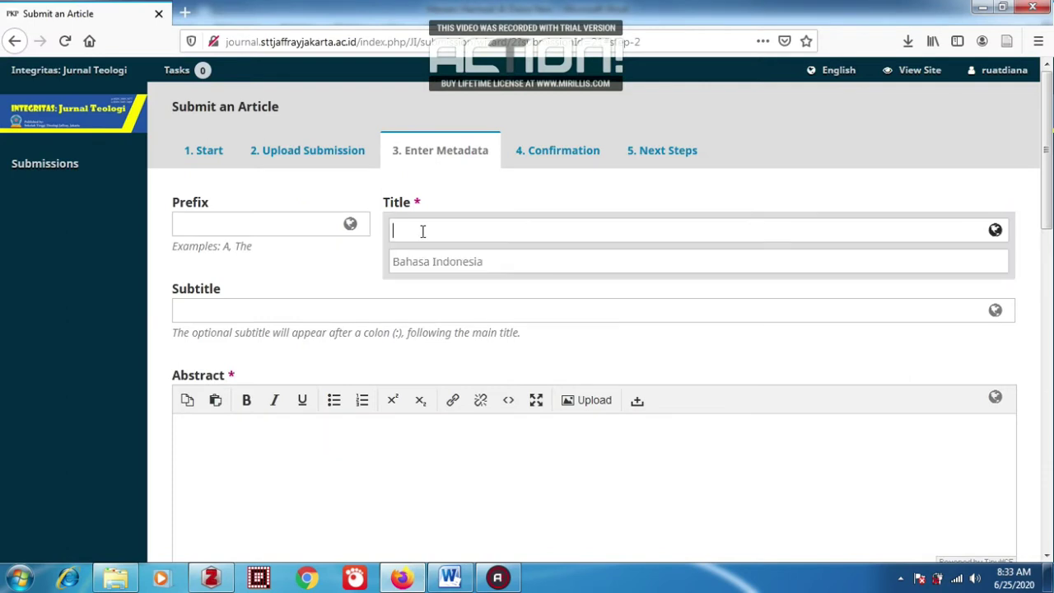
{"action": "key", "text": "ctrl+v"}
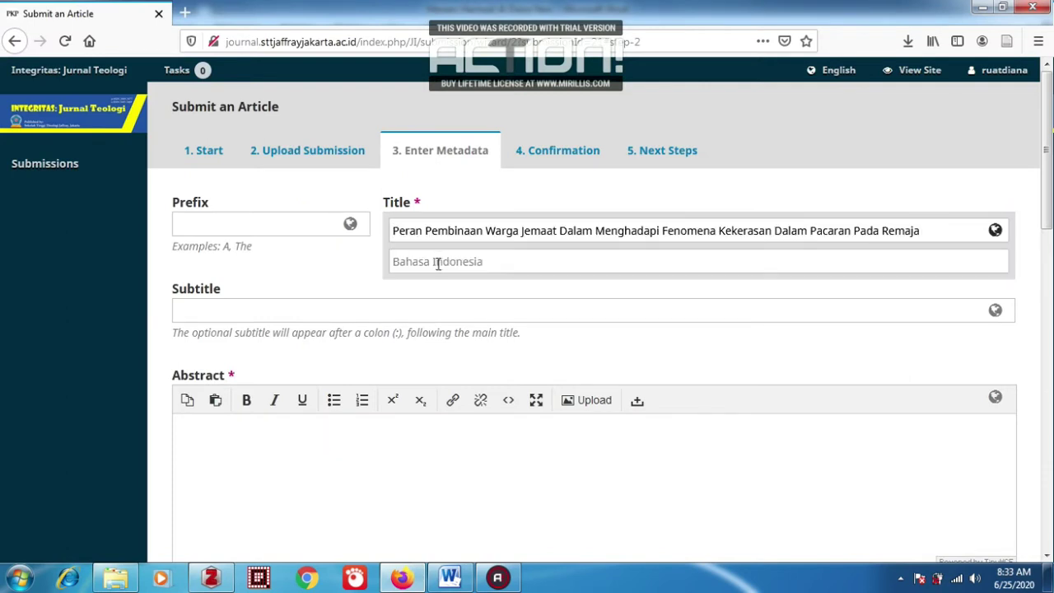
{"action": "key", "text": "ctrl+v"}
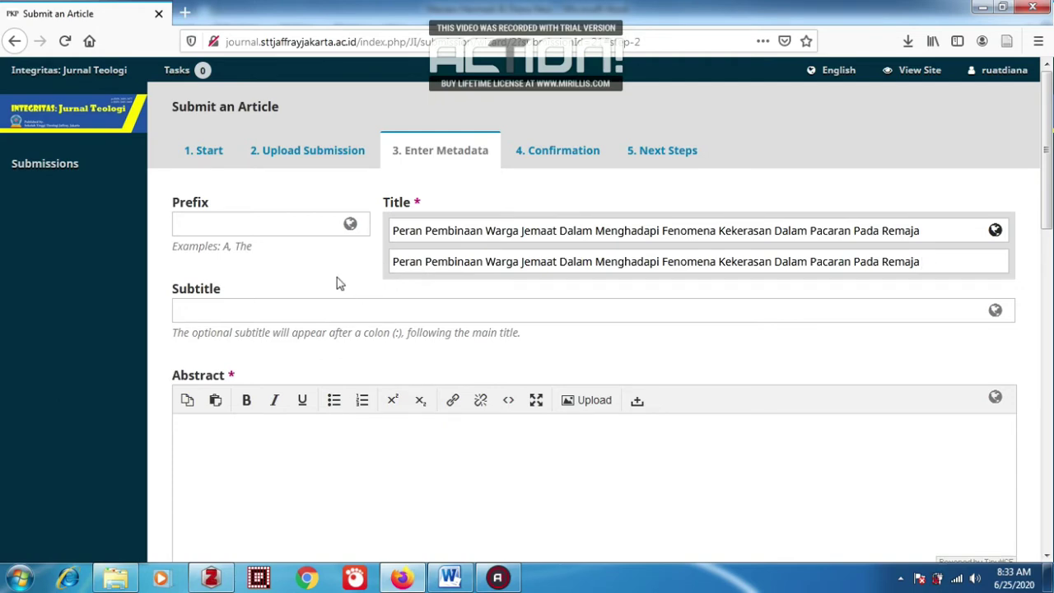
{"action": "left_click", "coordinate": [335, 357]}
Copy the English abstract text from the Word manuscript into the English Abstract field of the submission in the browser
{"action": "left_click", "coordinate": [450, 577]}
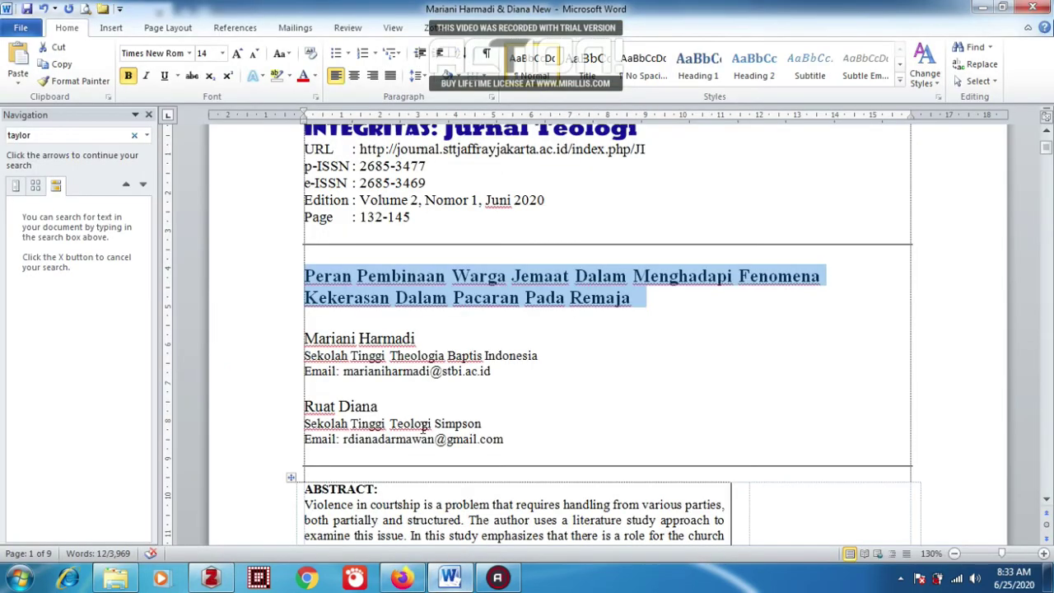
{"action": "scroll", "coordinate": [417, 425], "scroll_direction": "down", "scroll_amount": 5}
{"action": "left_click_drag", "start_coordinate": [354, 354], "coordinate": [280, 274]}
{"action": "key", "text": "ctrl+c"}
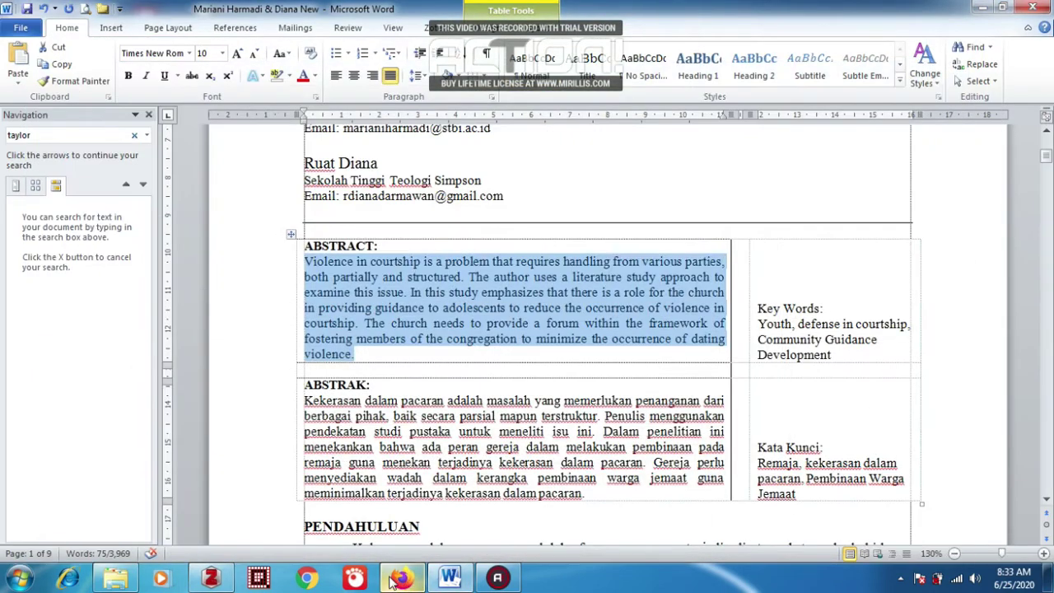
{"action": "left_click", "coordinate": [404, 579]}
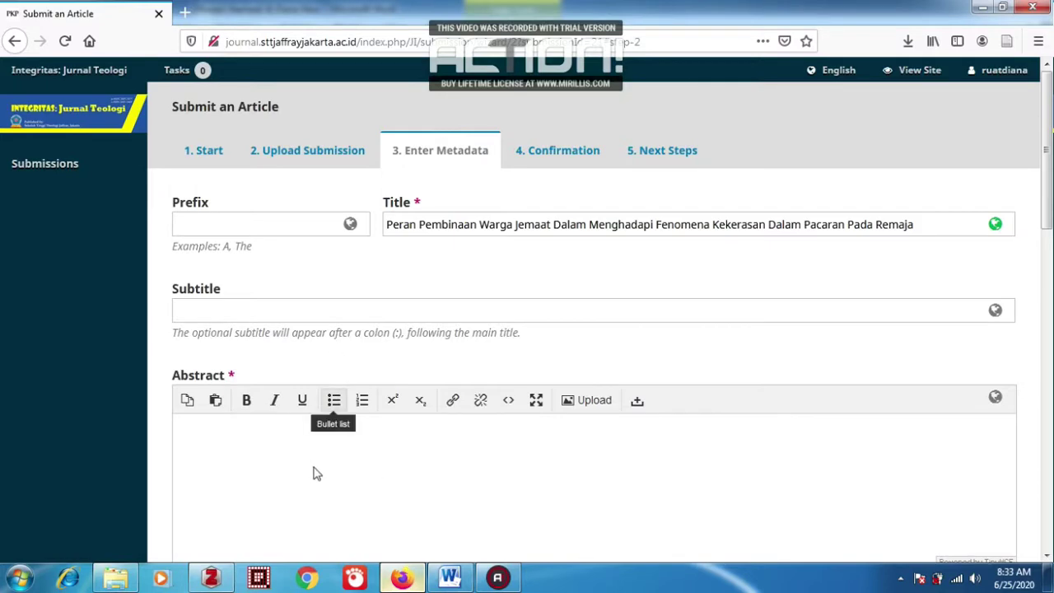
{"action": "left_click", "coordinate": [317, 474]}
{"action": "scroll", "coordinate": [320, 468], "scroll_direction": "down", "scroll_amount": 3}
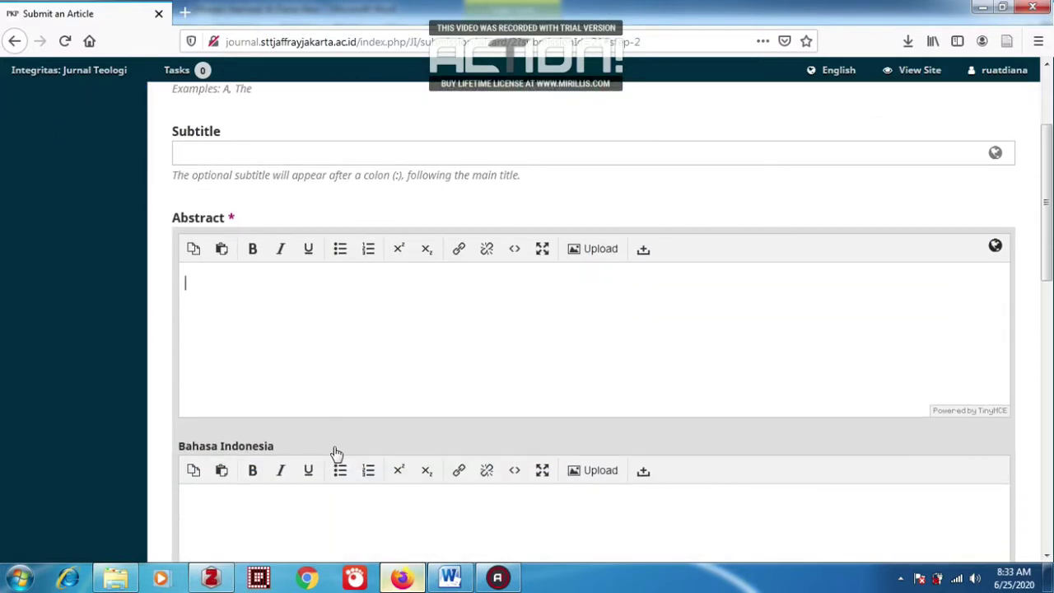
{"action": "key", "text": "ctrl+v"}
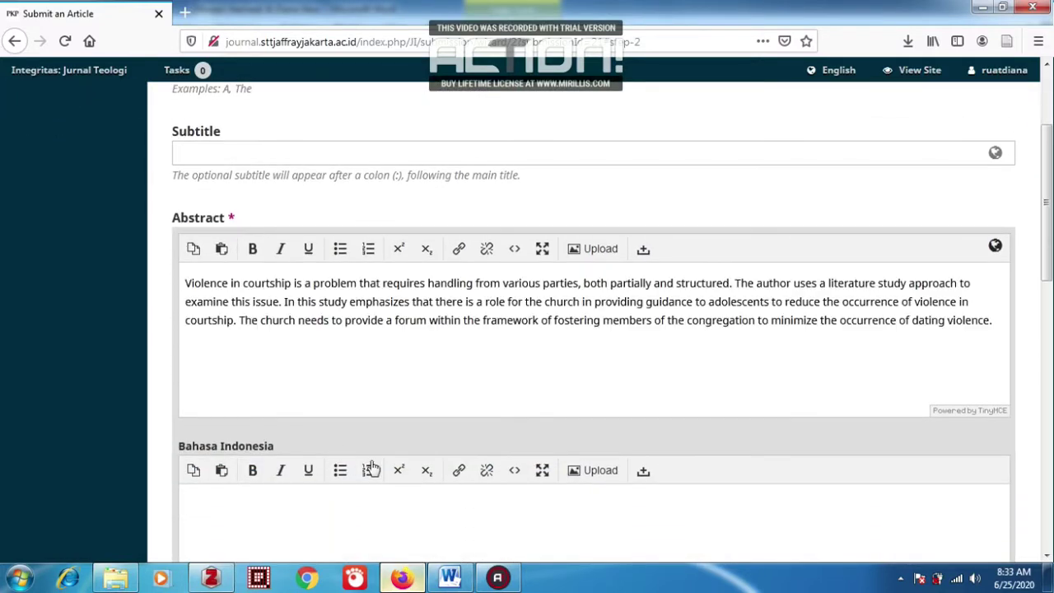
Copy the Indonesian ABSTRAK text from the Word manuscript into the Bahasa Indonesia abstract field of the submission
{"action": "scroll", "coordinate": [388, 471], "scroll_direction": "down", "scroll_amount": 5}
{"action": "left_click", "coordinate": [449, 579]}
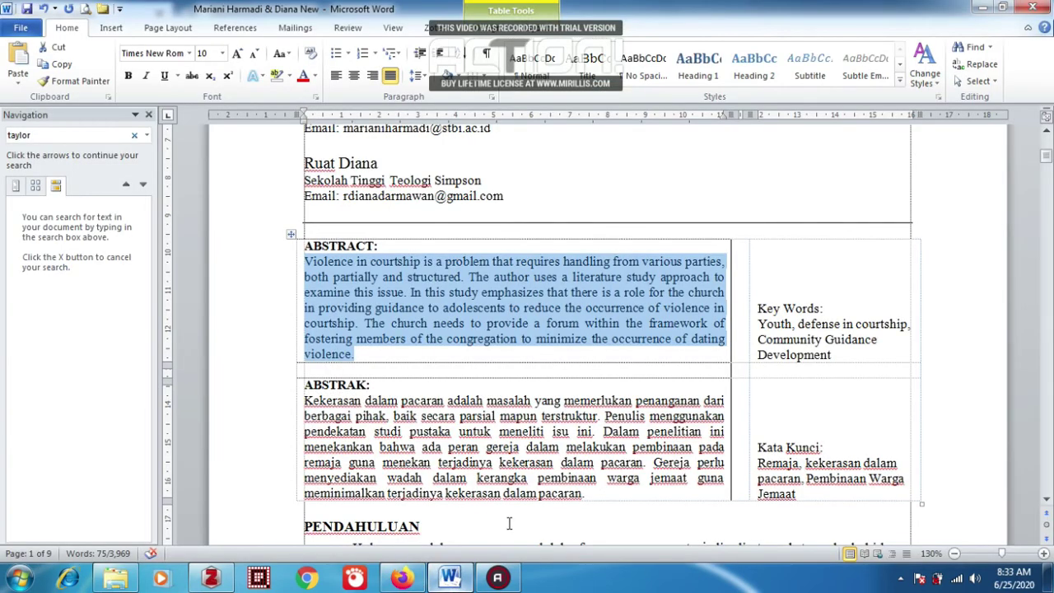
{"action": "left_click_drag", "start_coordinate": [597, 495], "coordinate": [304, 400]}
{"action": "key", "text": "ctrl+c"}
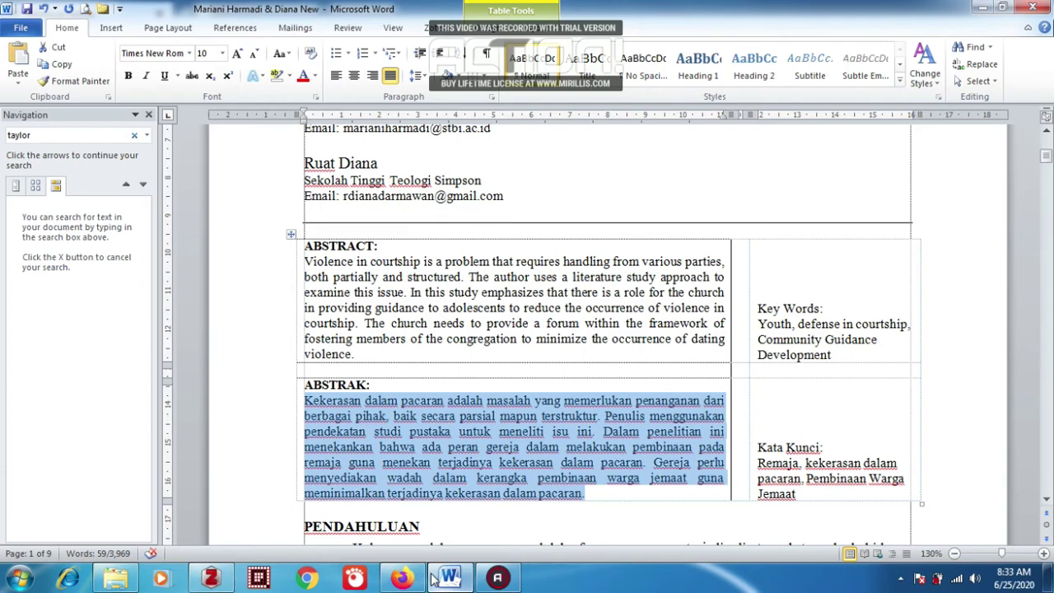
{"action": "left_click", "coordinate": [412, 579]}
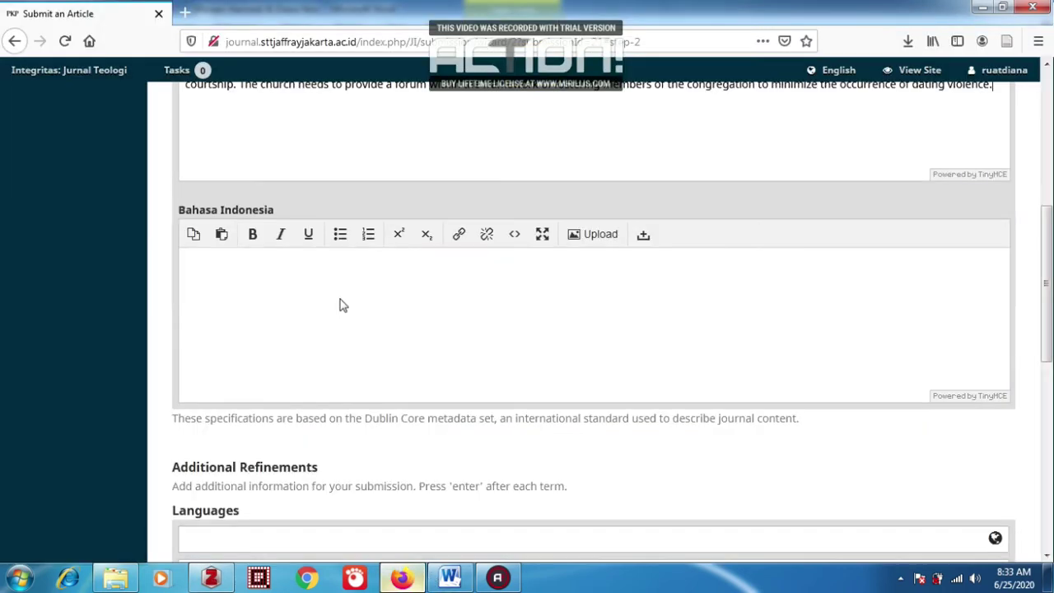
{"action": "left_click", "coordinate": [344, 306]}
{"action": "key", "text": "ctrl+v"}
Enter "Bahasa Indonesia" as the language in both the English and Bahasa Indonesia Languages fields
{"action": "scroll", "coordinate": [354, 344], "scroll_direction": "down", "scroll_amount": 3}
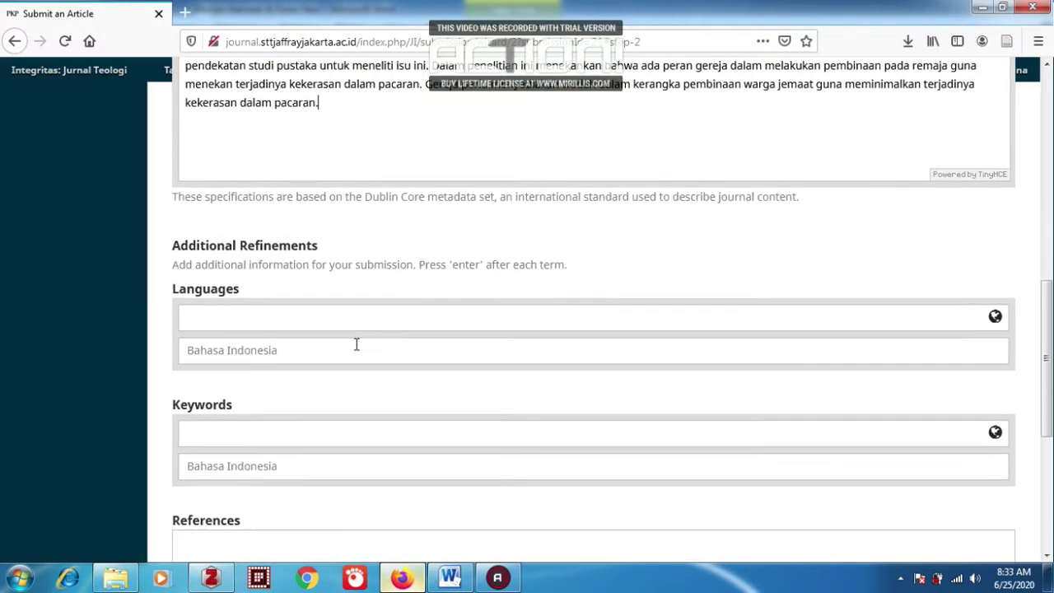
{"action": "scroll", "coordinate": [360, 313], "scroll_direction": "down", "scroll_amount": 1}
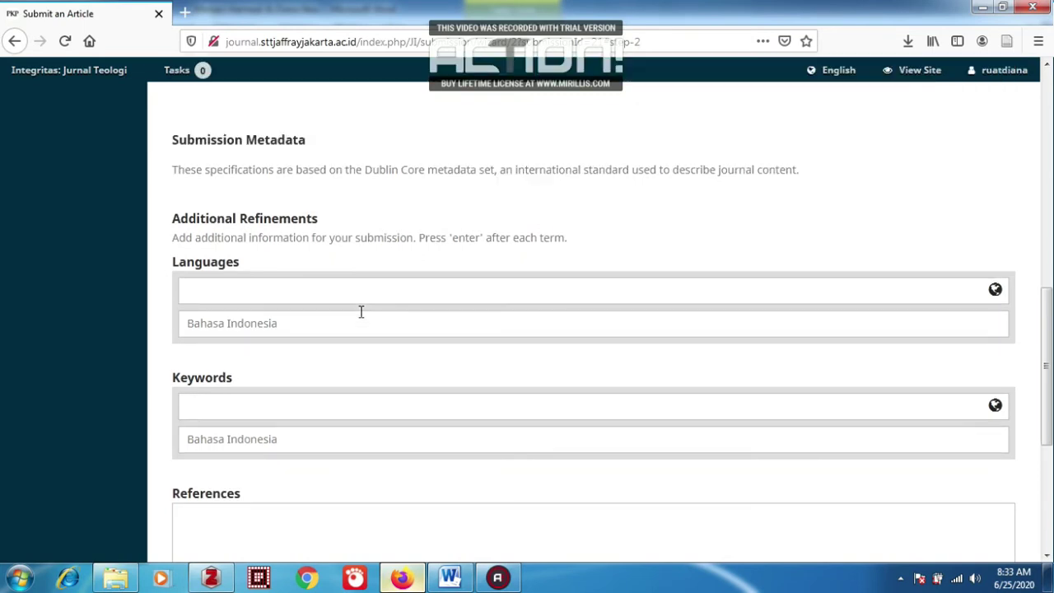
{"action": "left_click", "coordinate": [302, 289]}
{"action": "type", "text": "Bahasa Indo"}
{"action": "key", "text": "BackSpace"}
{"action": "key", "text": "BackSpace"}
{"action": "key", "text": "BackSpace"}
{"action": "type", "text": "nesia"}
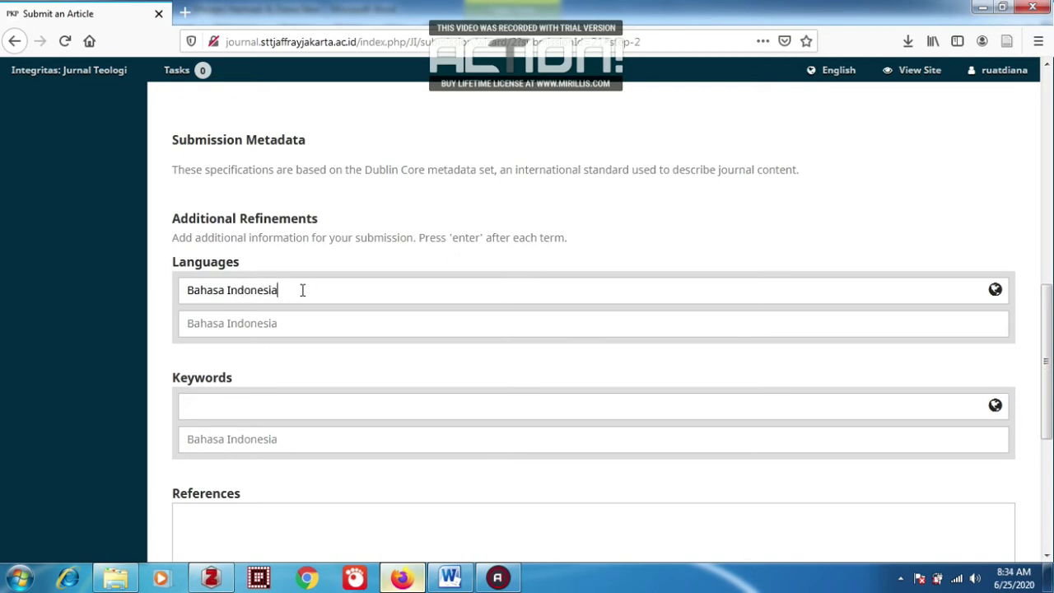
{"action": "left_click", "coordinate": [299, 321]}
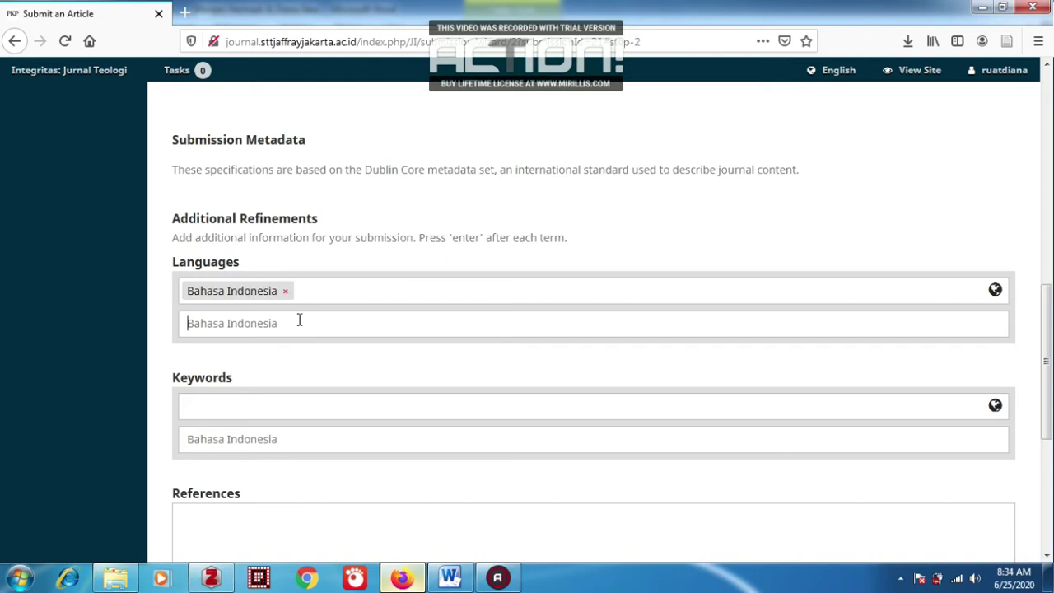
{"action": "type", "text": "Bahasa Indonesia"}
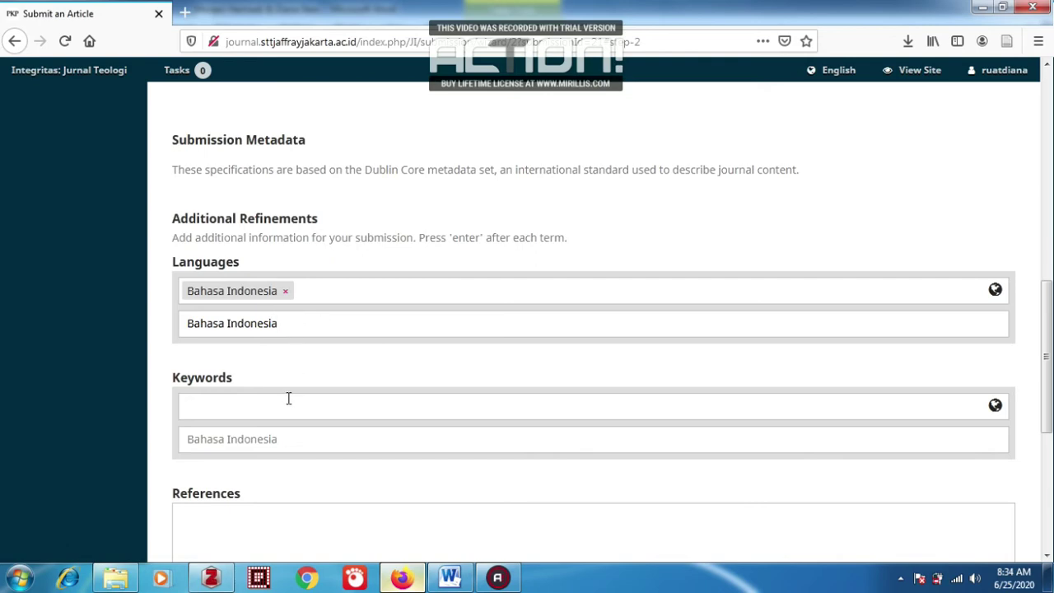
Copy the keyword "Youth" from the Word manuscript and add it to the English keywords of the submission
{"action": "left_click", "coordinate": [450, 577]}
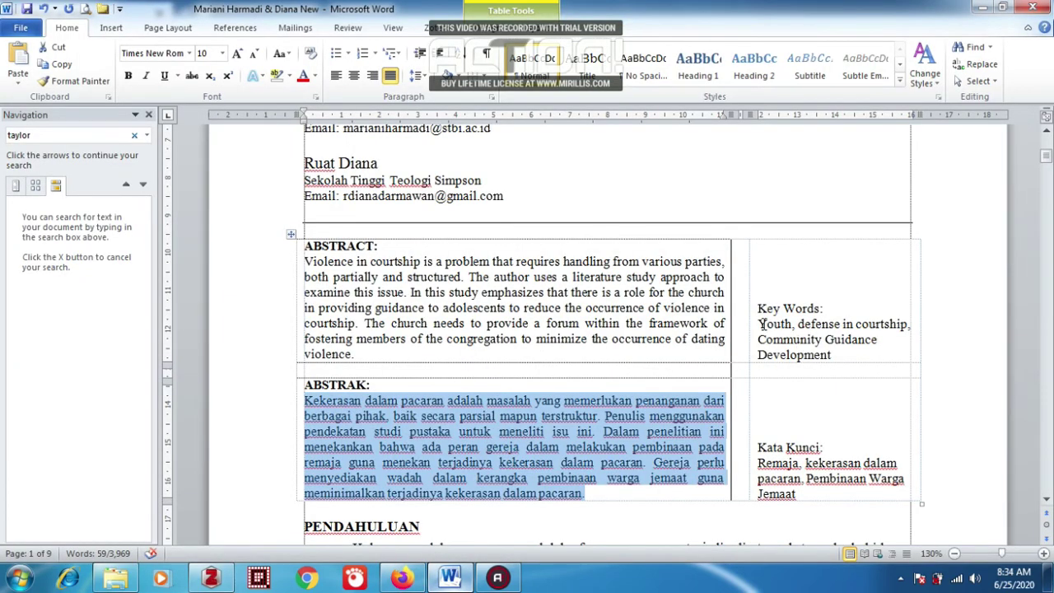
{"action": "left_click_drag", "start_coordinate": [762, 323], "coordinate": [789, 324]}
{"action": "key", "text": "ctrl+c"}
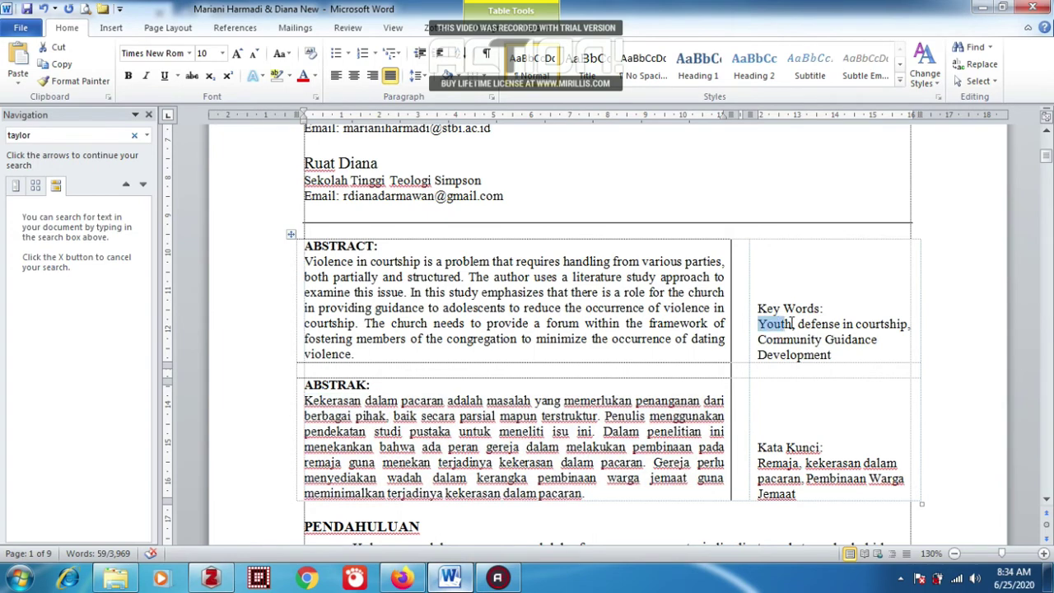
{"action": "left_click", "coordinate": [416, 581]}
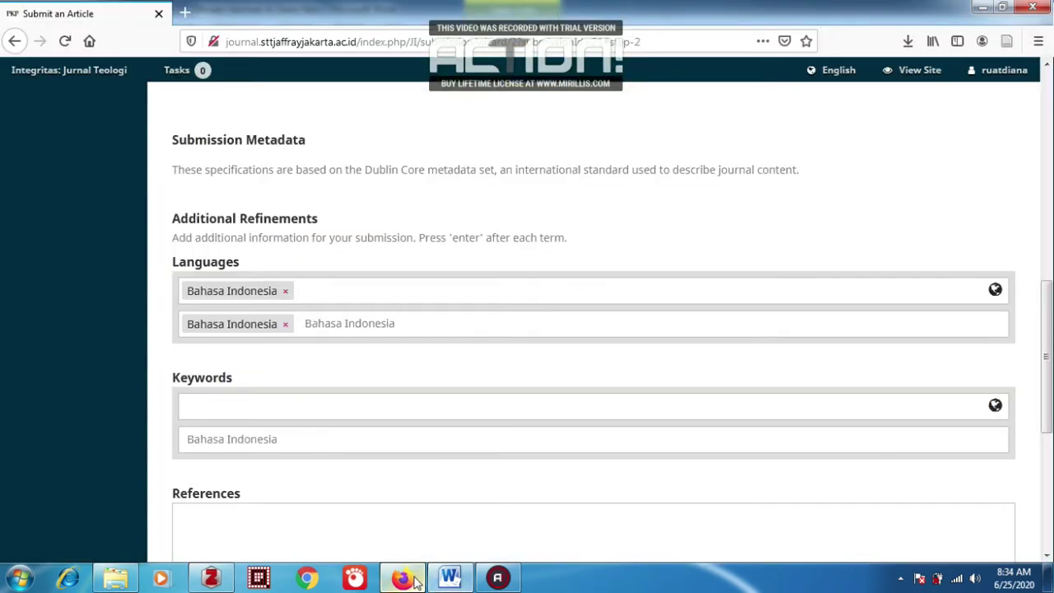
{"action": "left_click", "coordinate": [258, 407]}
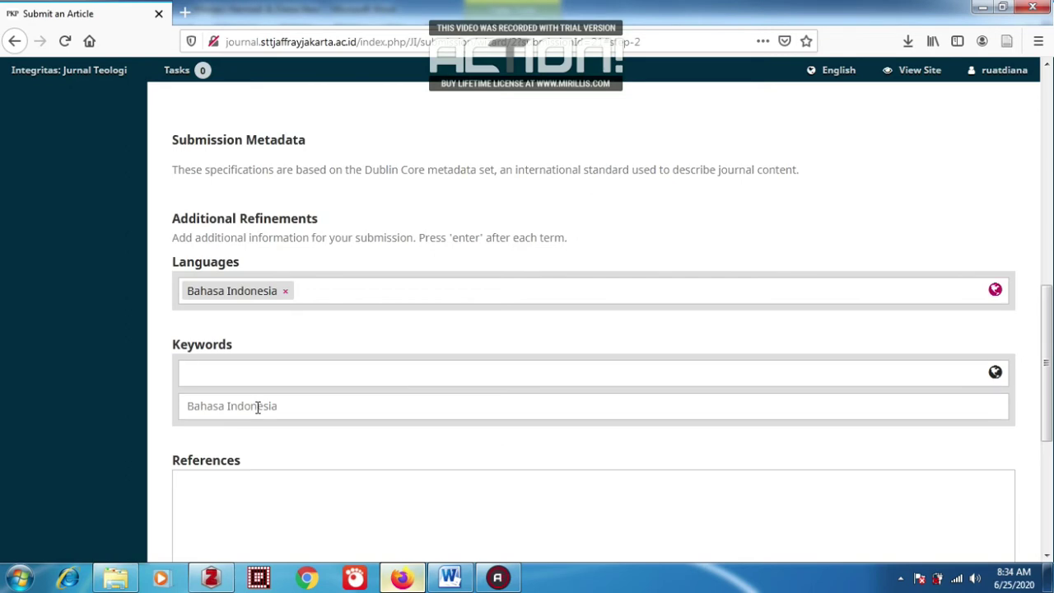
{"action": "key", "text": "ctrl+v"}
{"action": "key", "text": "Return"}
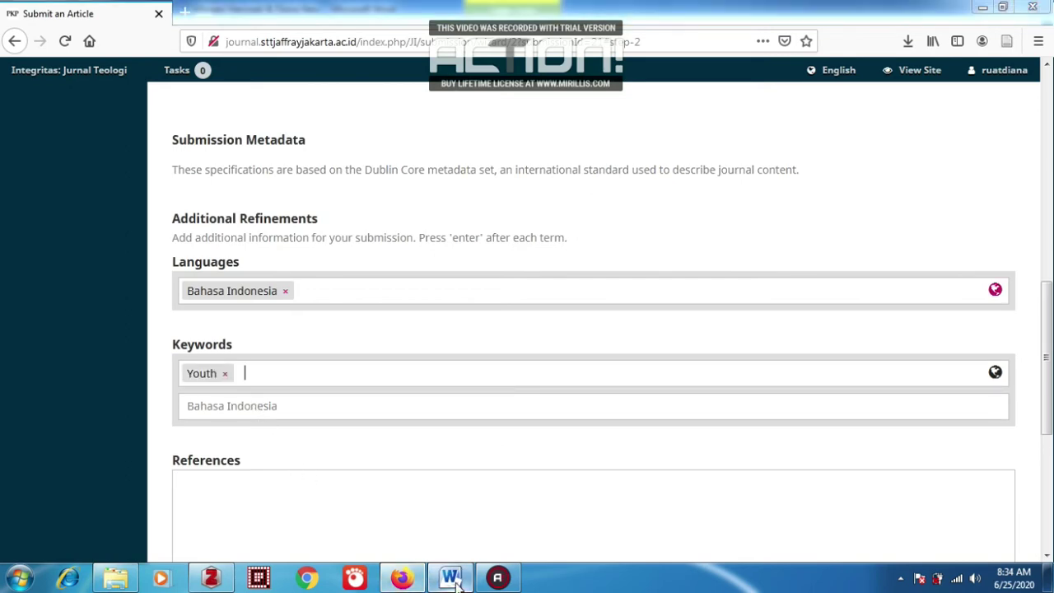
Copy "defense in courtship" from the Word manuscript and add it as the second English keyword
{"action": "left_click", "coordinate": [450, 578]}
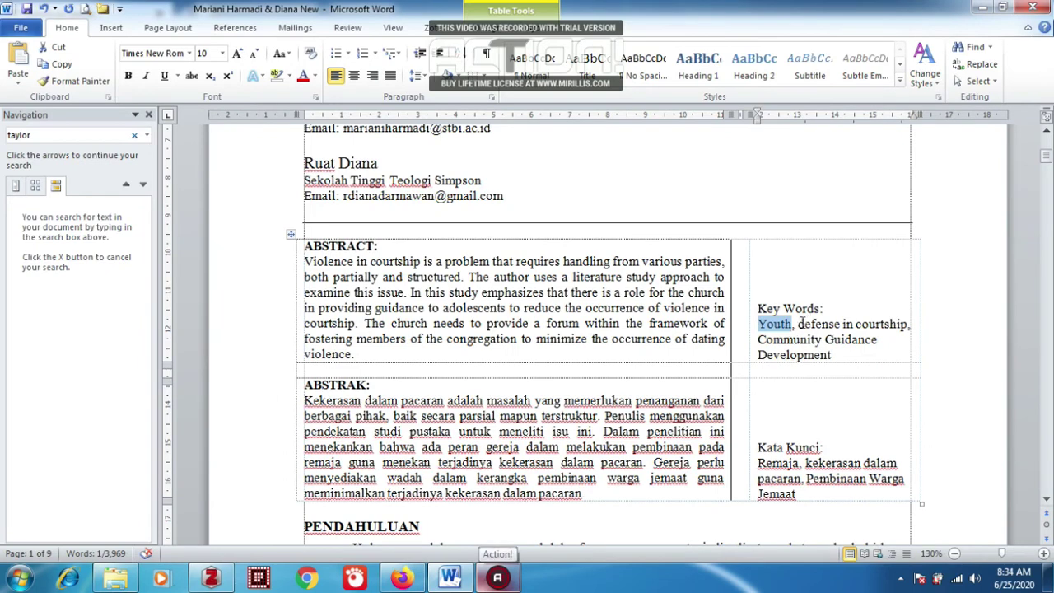
{"action": "left_click_drag", "start_coordinate": [799, 324], "coordinate": [906, 324]}
{"action": "key", "text": "ctrl+c"}
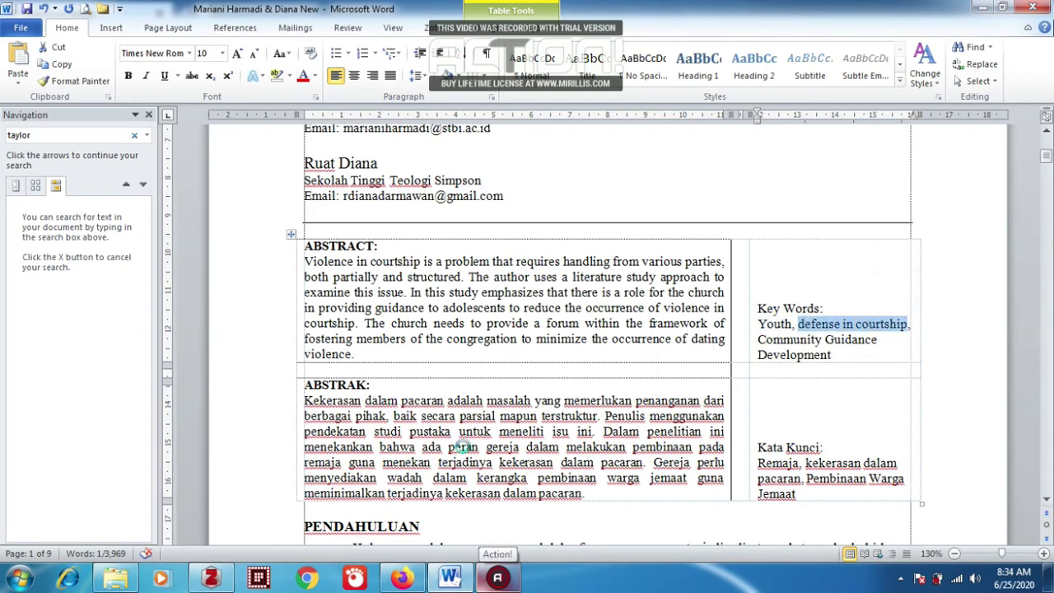
{"action": "left_click", "coordinate": [402, 578]}
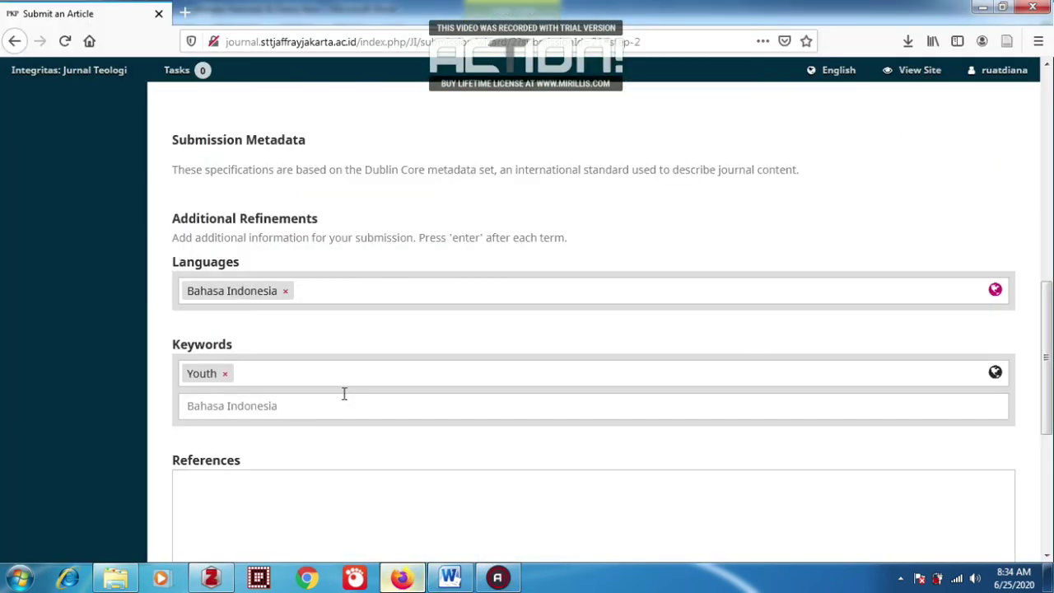
{"action": "key", "text": "ctrl+v"}
{"action": "key", "text": "Return"}
Copy "Community Guidance Development" from the Word manuscript and add it as the third English keyword
{"action": "left_click", "coordinate": [450, 579]}
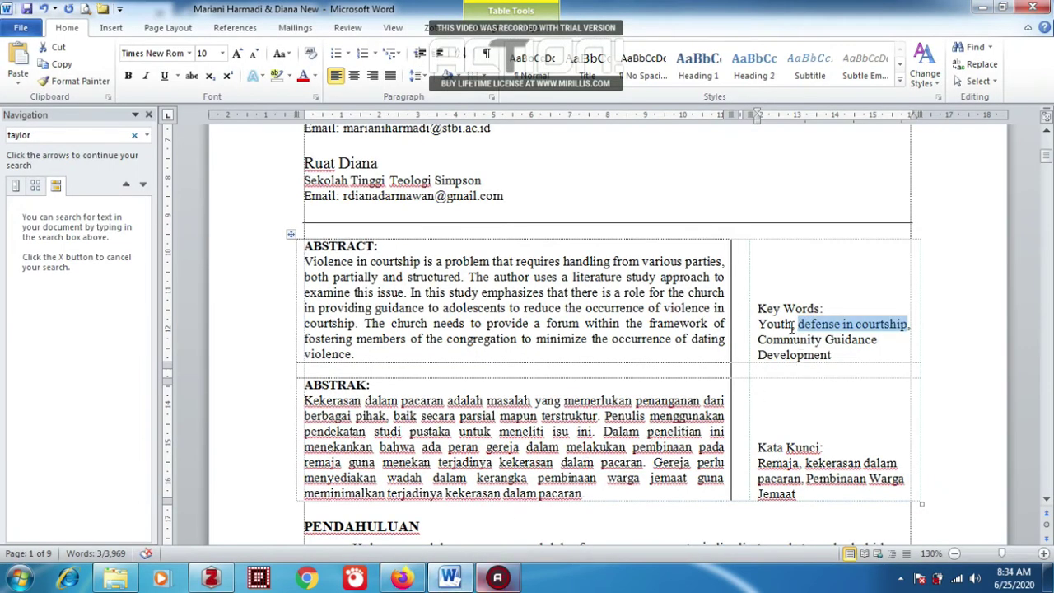
{"action": "left_click_drag", "start_coordinate": [760, 338], "coordinate": [818, 368]}
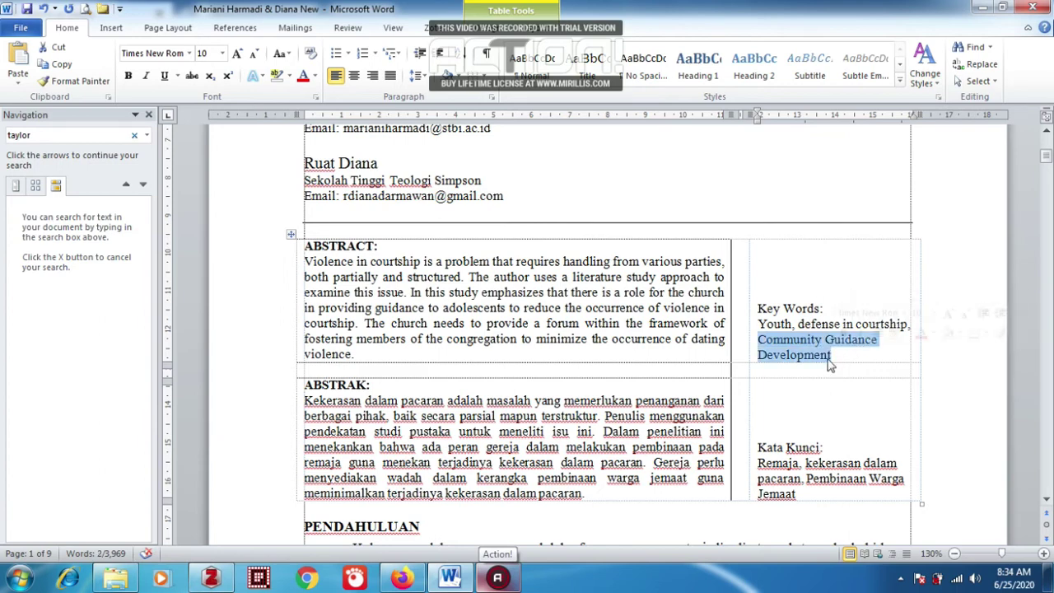
{"action": "left_click", "coordinate": [418, 583]}
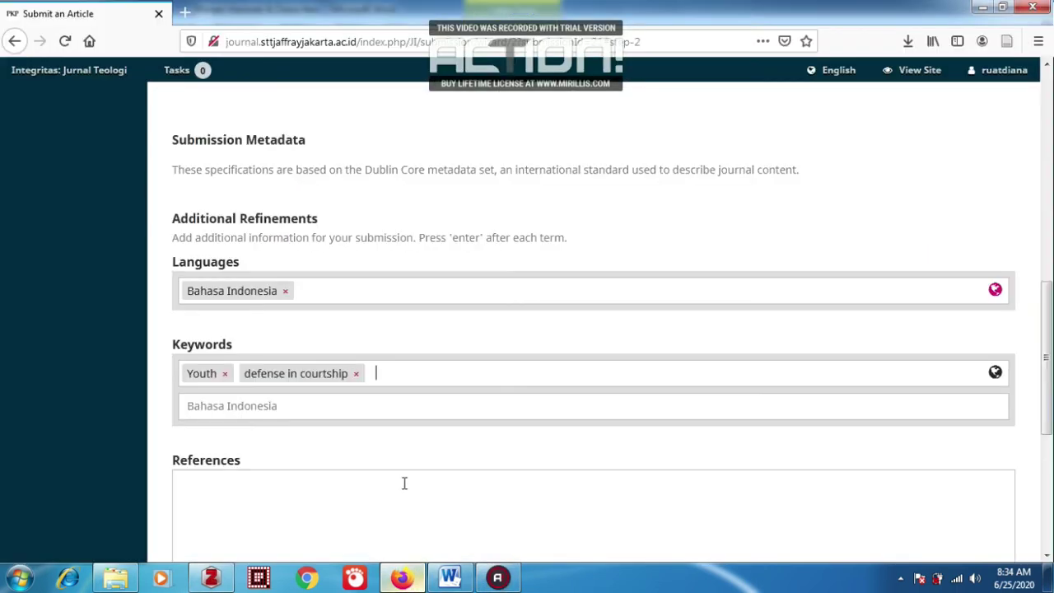
{"action": "type", "text": "Community Guidance Deve"}
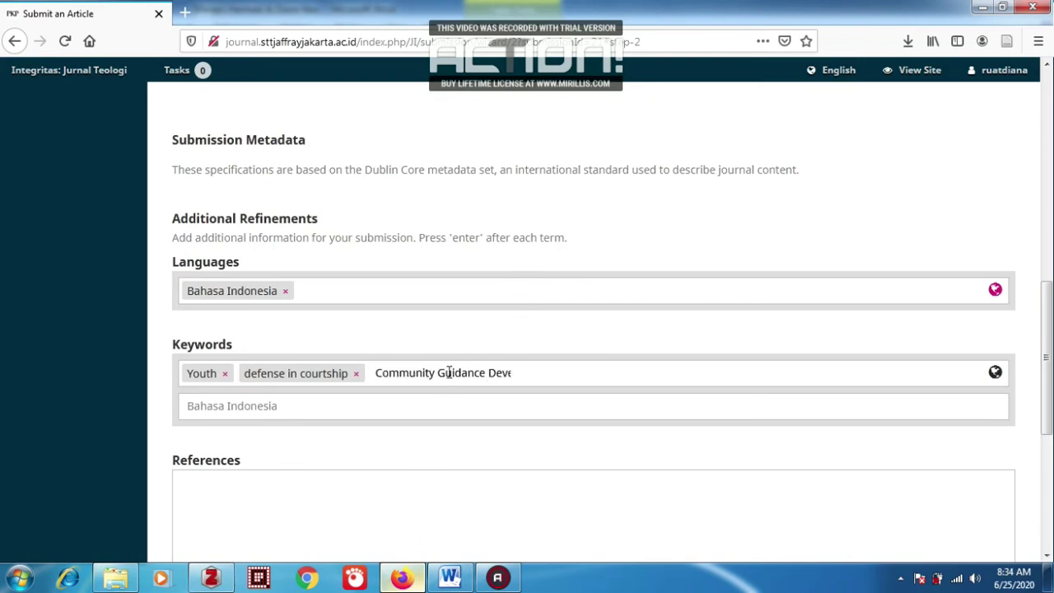
{"action": "key", "text": "Return"}
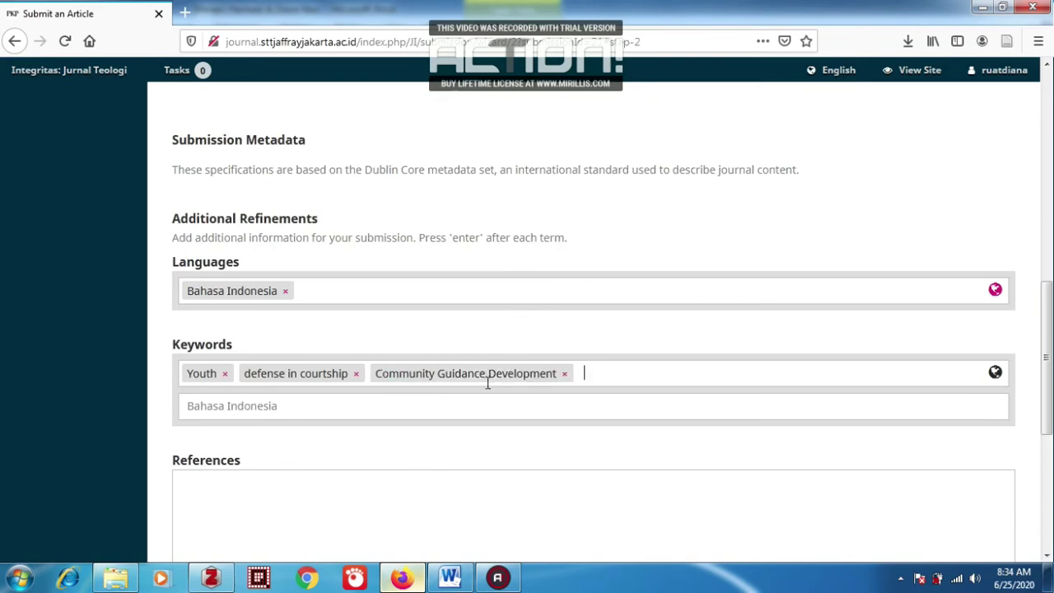
Copy "Remaja" from the Kata Kunci list in Word and add it to the Bahasa Indonesia keywords of the submission
{"action": "left_click", "coordinate": [461, 581]}
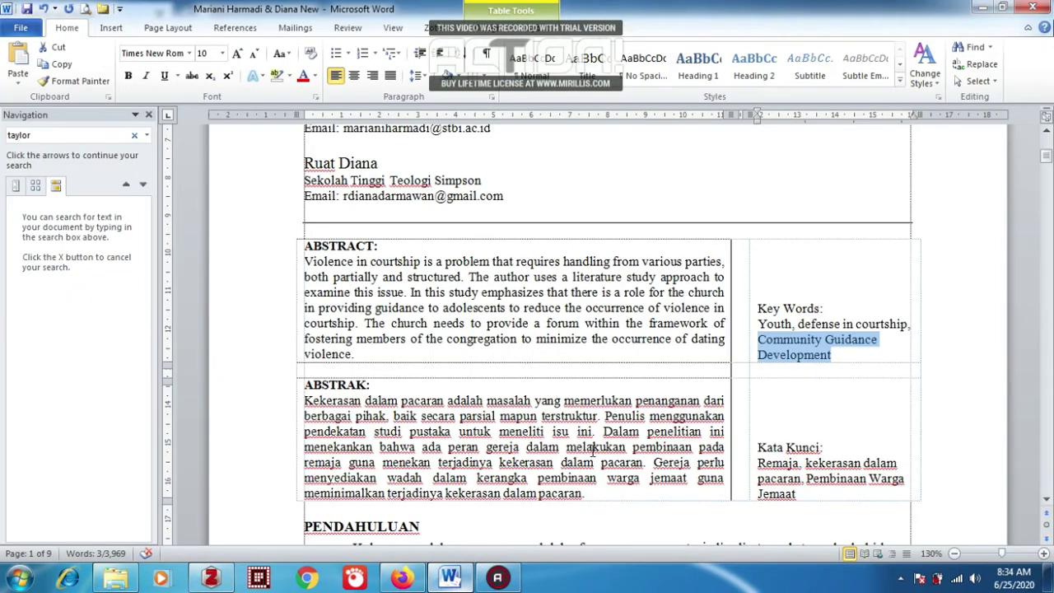
{"action": "left_click", "coordinate": [754, 471]}
{"action": "left_click", "coordinate": [752, 471]}
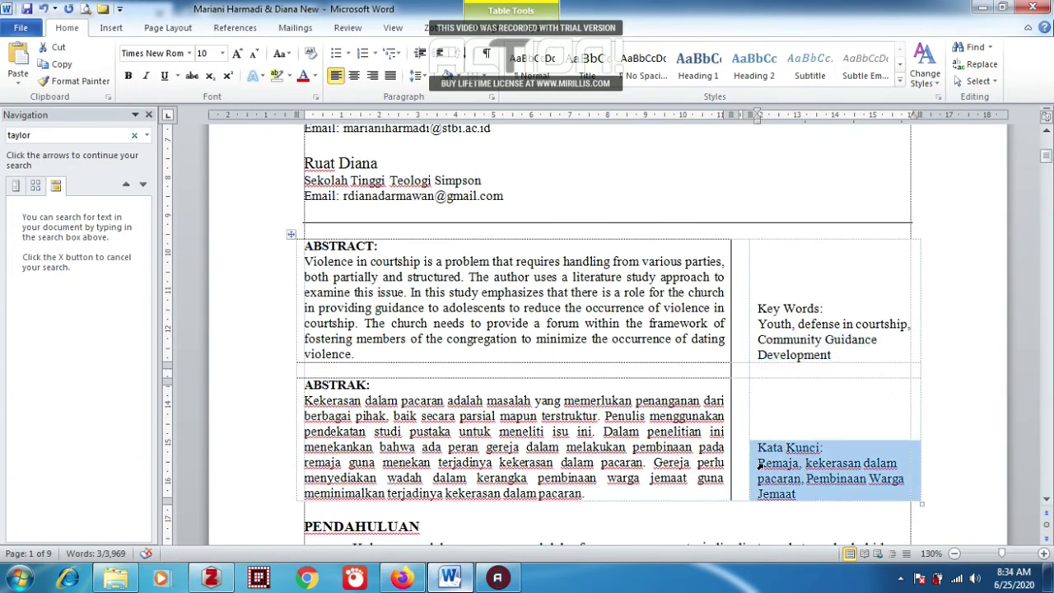
{"action": "left_click", "coordinate": [759, 465]}
{"action": "left_click_drag", "start_coordinate": [759, 466], "coordinate": [796, 463]}
{"action": "key", "text": "ctrl+c"}
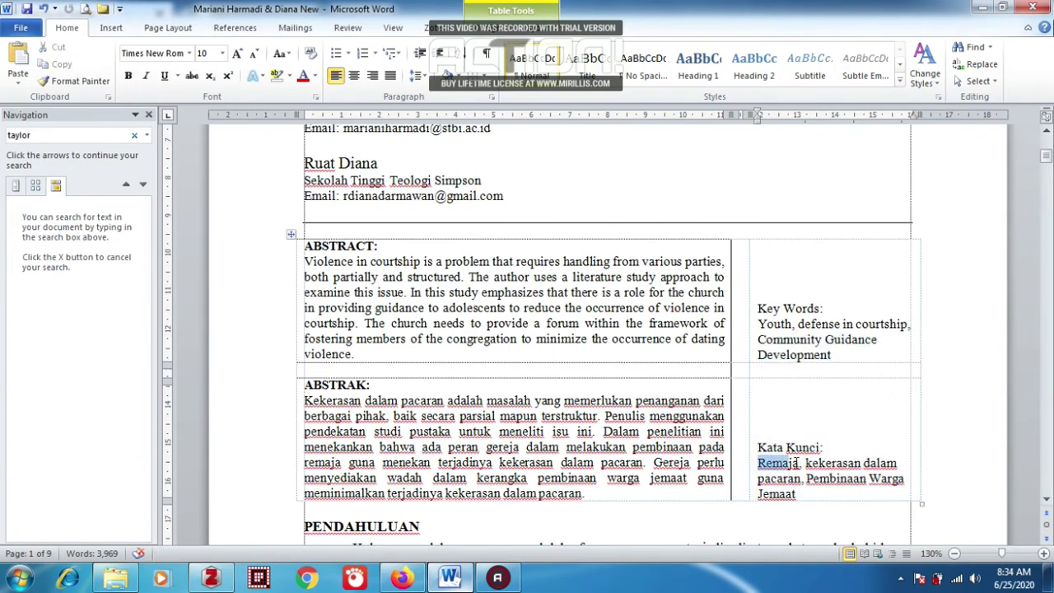
{"action": "left_click", "coordinate": [402, 578]}
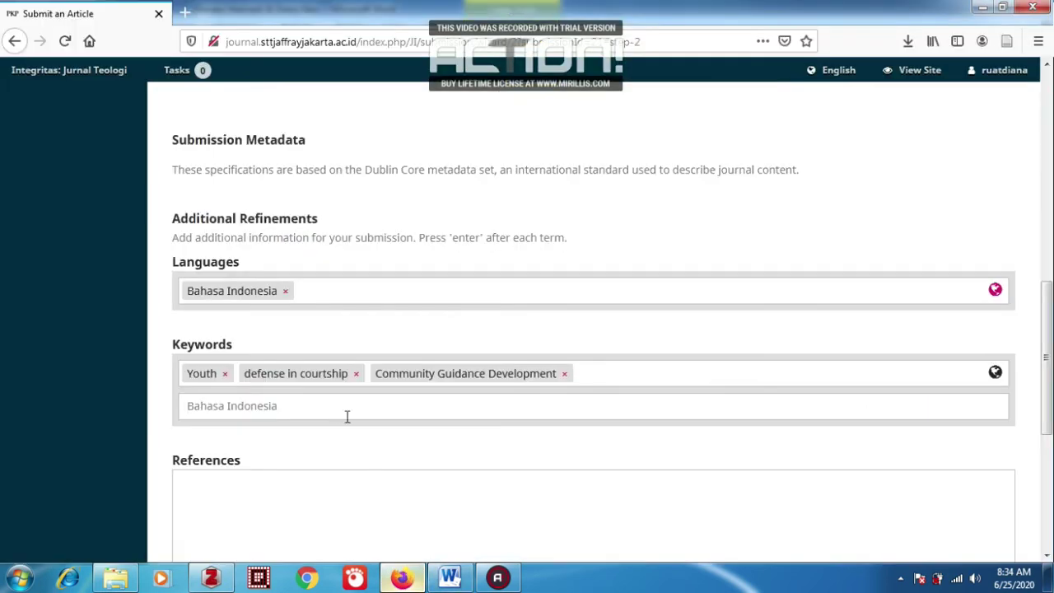
{"action": "left_click", "coordinate": [347, 417]}
{"action": "key", "text": "ctrl+v"}
{"action": "key", "text": "Return"}
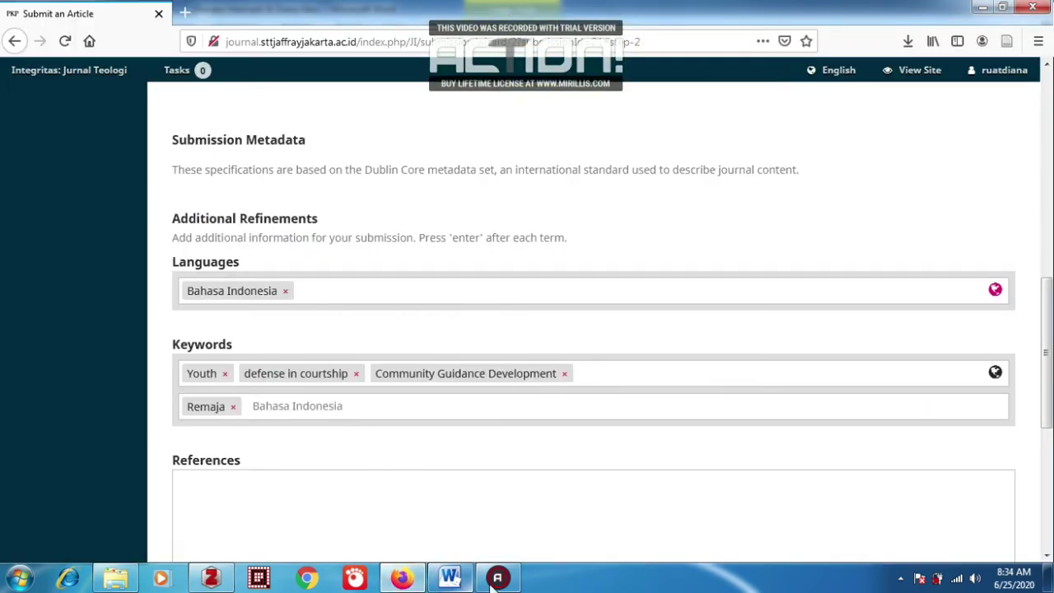
Copy "kekerasan dalam pacaran" from the Word manuscript and add it as the second Bahasa Indonesia keyword
{"action": "left_click", "coordinate": [449, 579]}
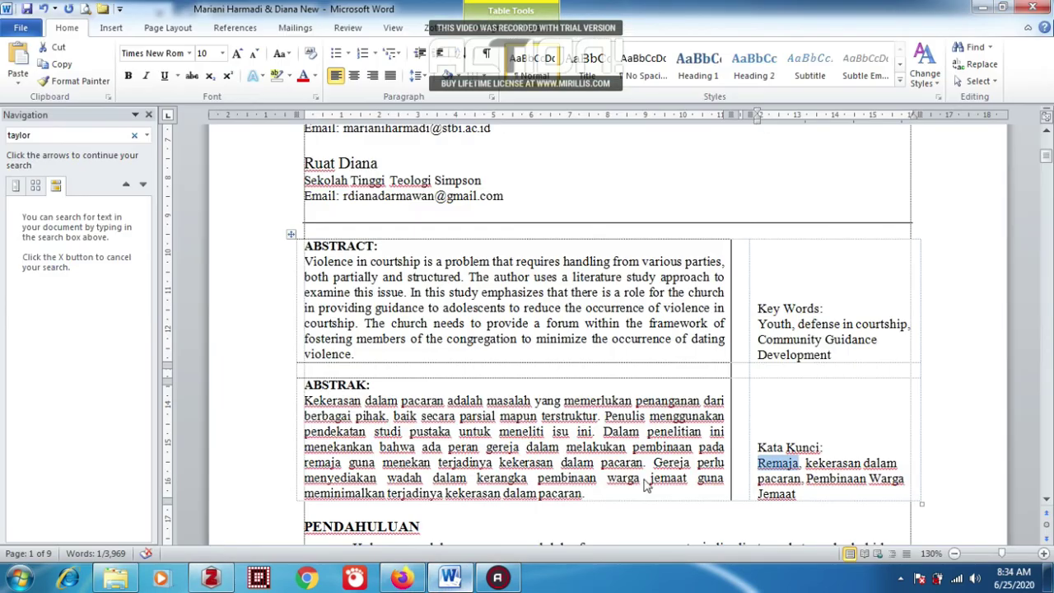
{"action": "left_click", "coordinate": [804, 465]}
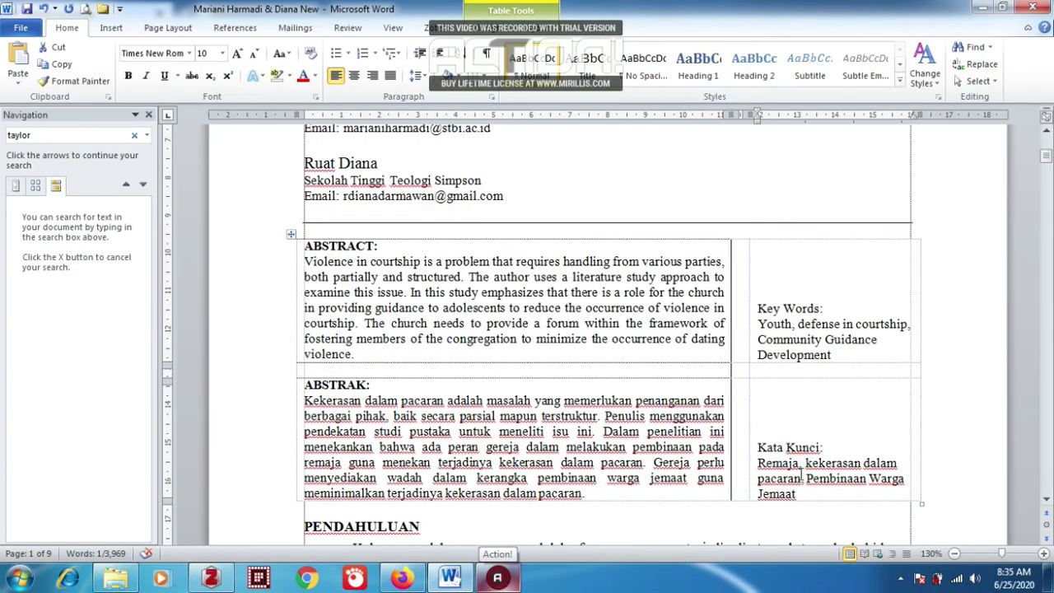
{"action": "left_click", "coordinate": [800, 476], "text": "shift"}
{"action": "key", "text": "ctrl+c"}
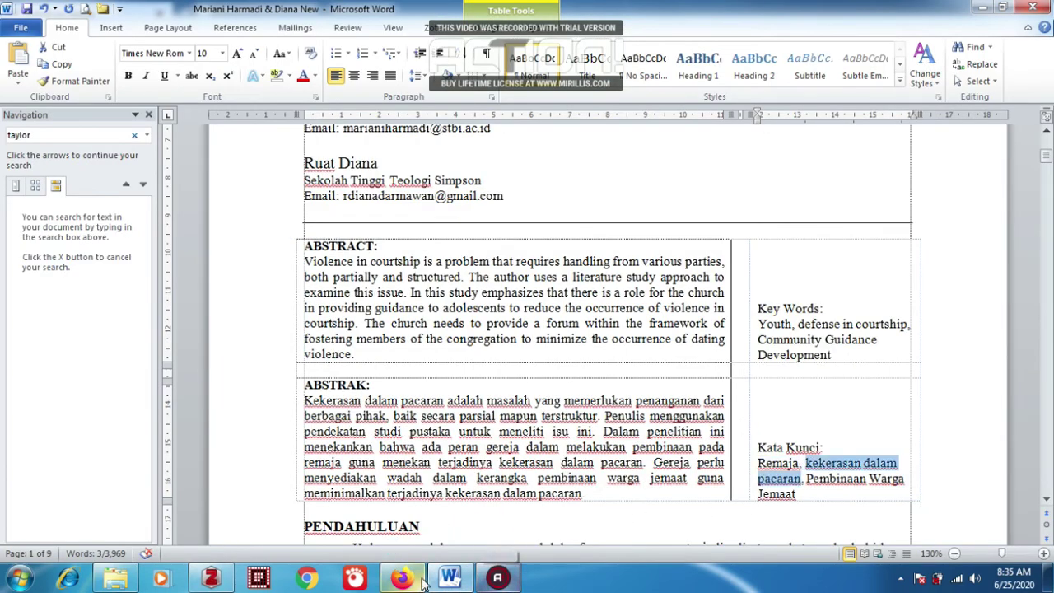
{"action": "left_click", "coordinate": [402, 579]}
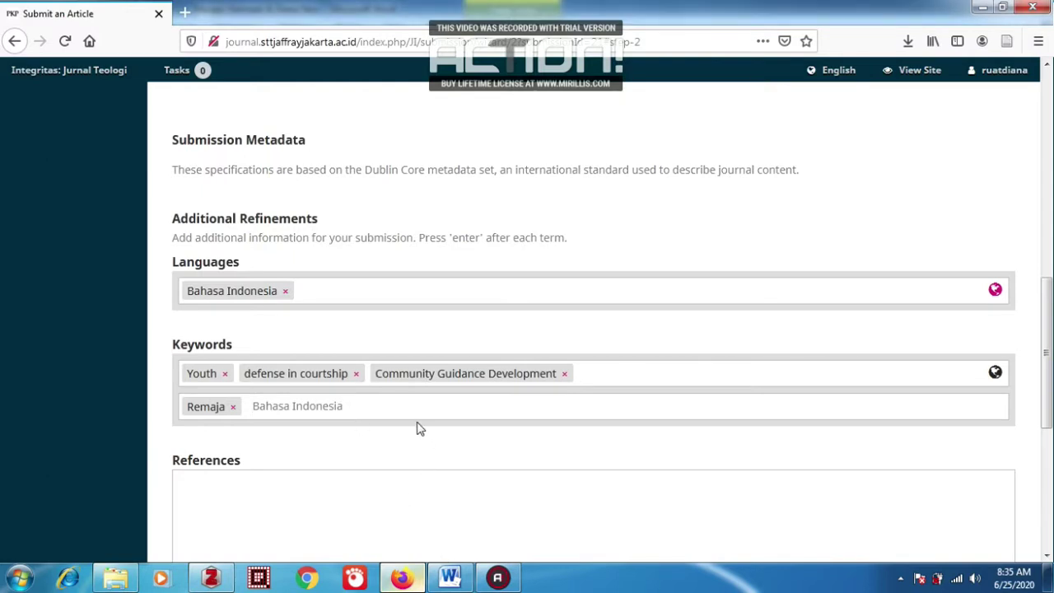
{"action": "key", "text": "ctrl+v"}
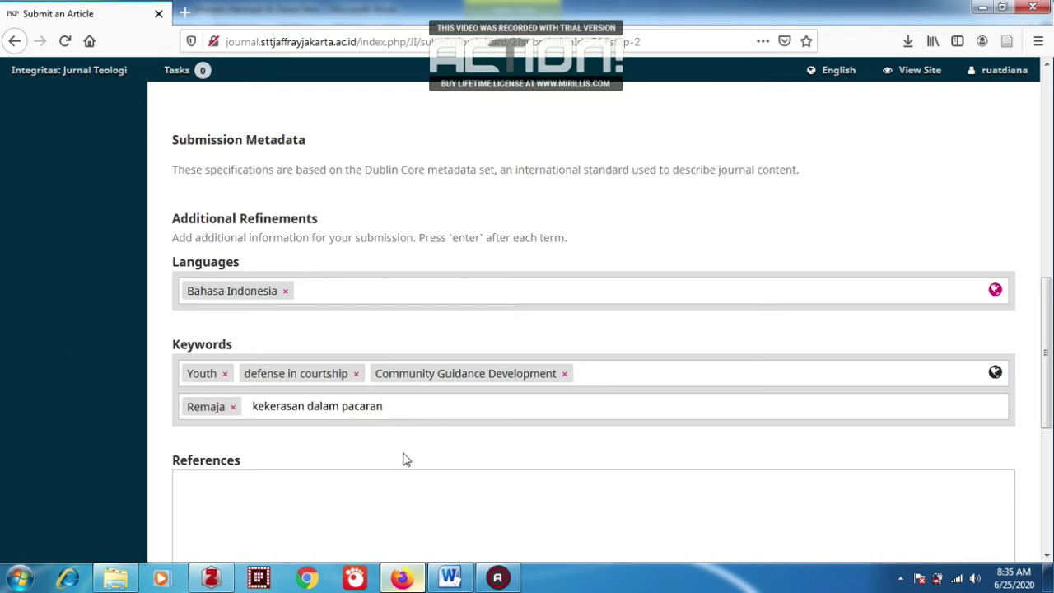
{"action": "key", "text": "Return"}
Copy "Pembinaan Warga Jemaat" from the Word manuscript and add it as the third Bahasa Indonesia keyword
{"action": "left_click", "coordinate": [451, 577]}
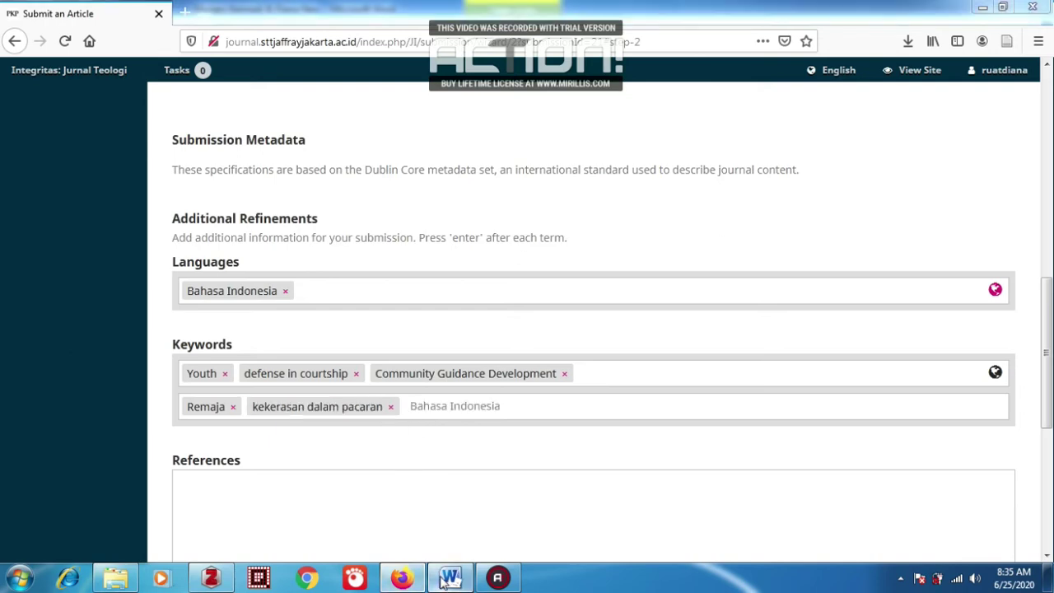
{"action": "left_click_drag", "start_coordinate": [806, 479], "coordinate": [799, 497]}
{"action": "key", "text": "ctrl+c"}
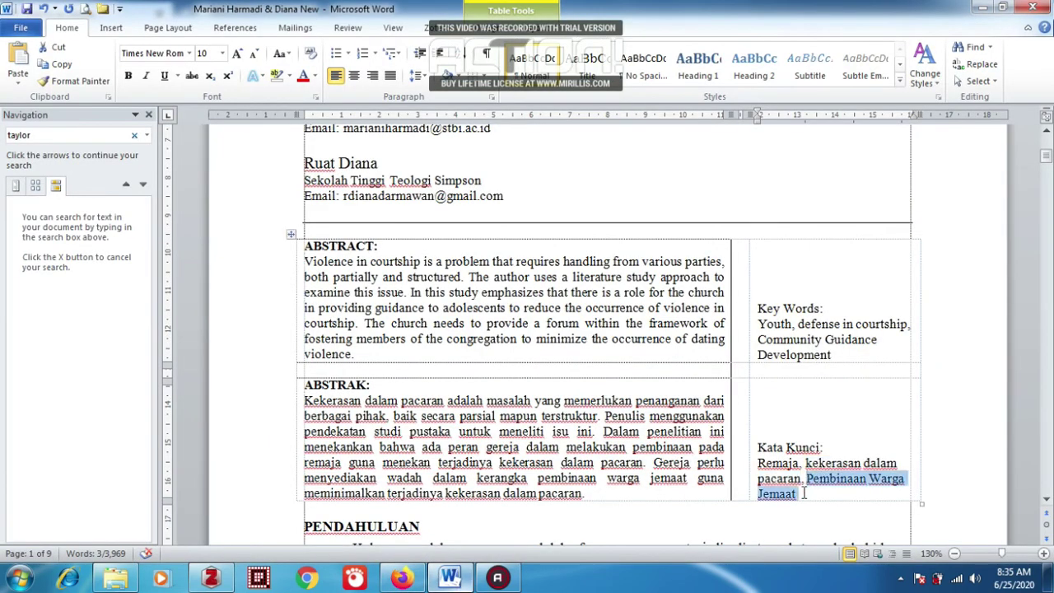
{"action": "left_click", "coordinate": [402, 577]}
{"action": "left_click", "coordinate": [483, 416]}
{"action": "key", "text": "ctrl+v"}
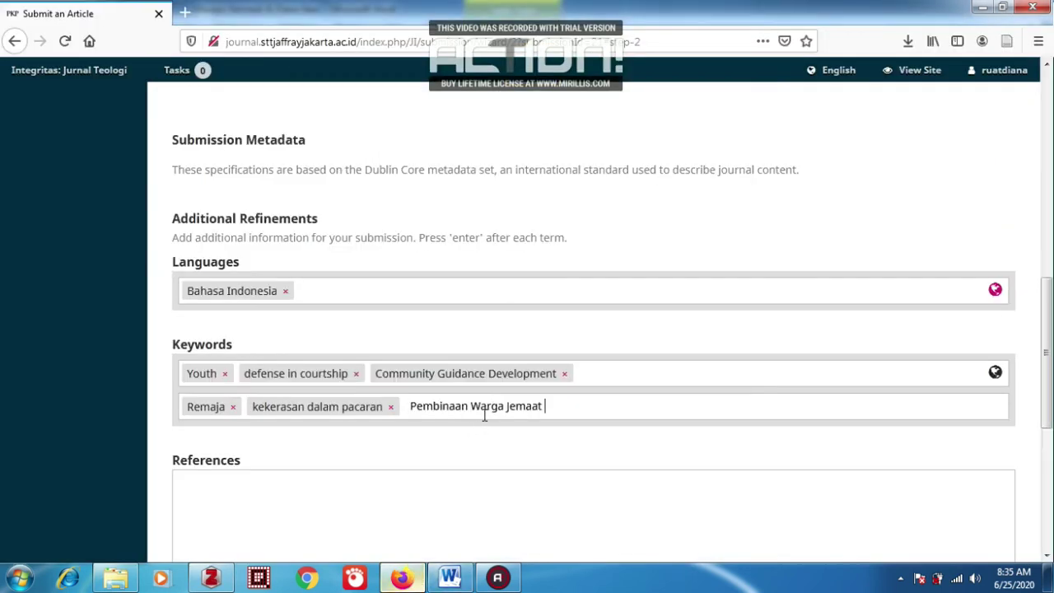
{"action": "key", "text": "Return"}
Copy the full reference list under DAFTAR RUJUKAN from the Word manuscript into the References field of the submission
{"action": "scroll", "coordinate": [485, 416], "scroll_direction": "down", "scroll_amount": 4}
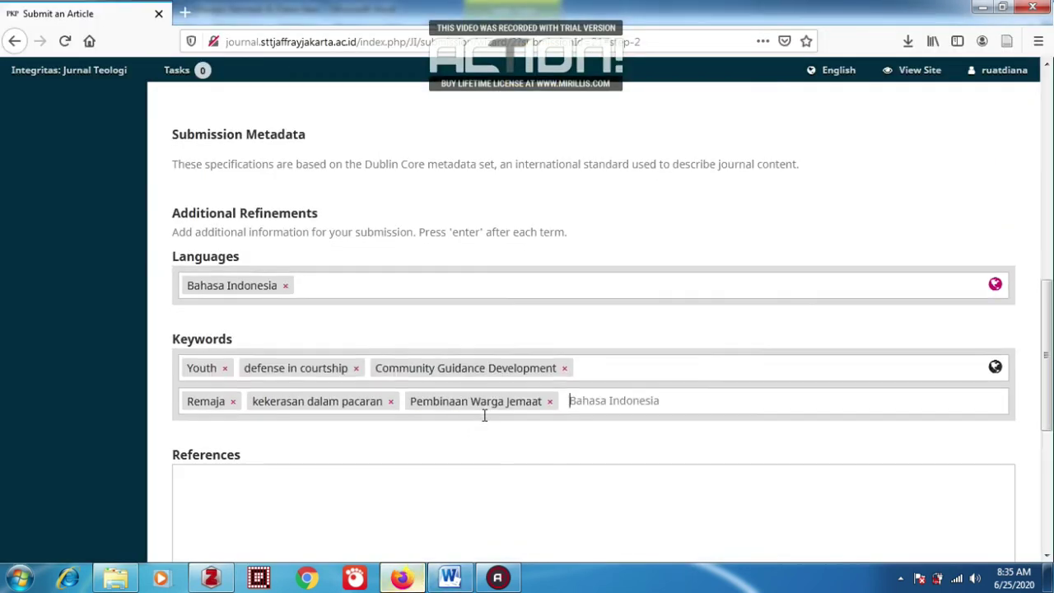
{"action": "scroll", "coordinate": [475, 415], "scroll_direction": "up", "scroll_amount": 1}
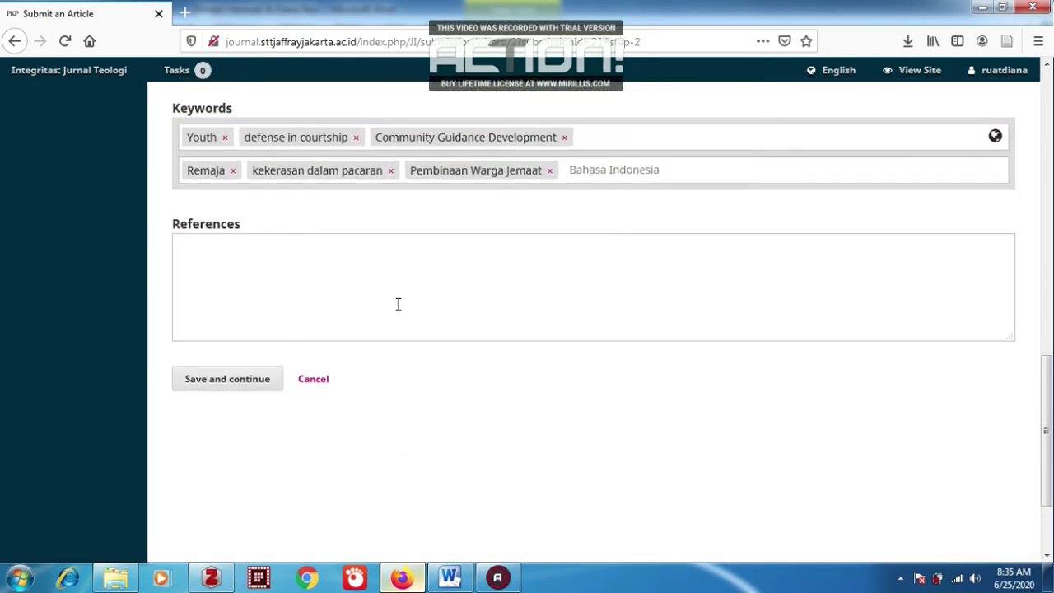
{"action": "left_click", "coordinate": [449, 577]}
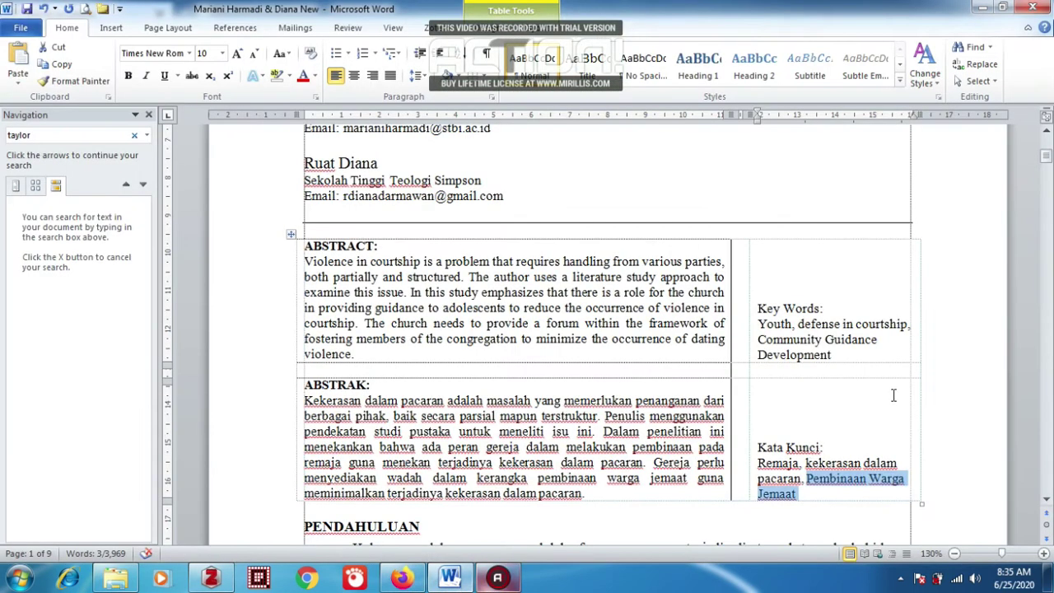
{"action": "left_click_drag", "start_coordinate": [1047, 156], "coordinate": [1050, 498]}
{"action": "scroll", "coordinate": [678, 357], "scroll_direction": "up", "scroll_amount": 2}
{"action": "key", "text": "ctrl+a"}
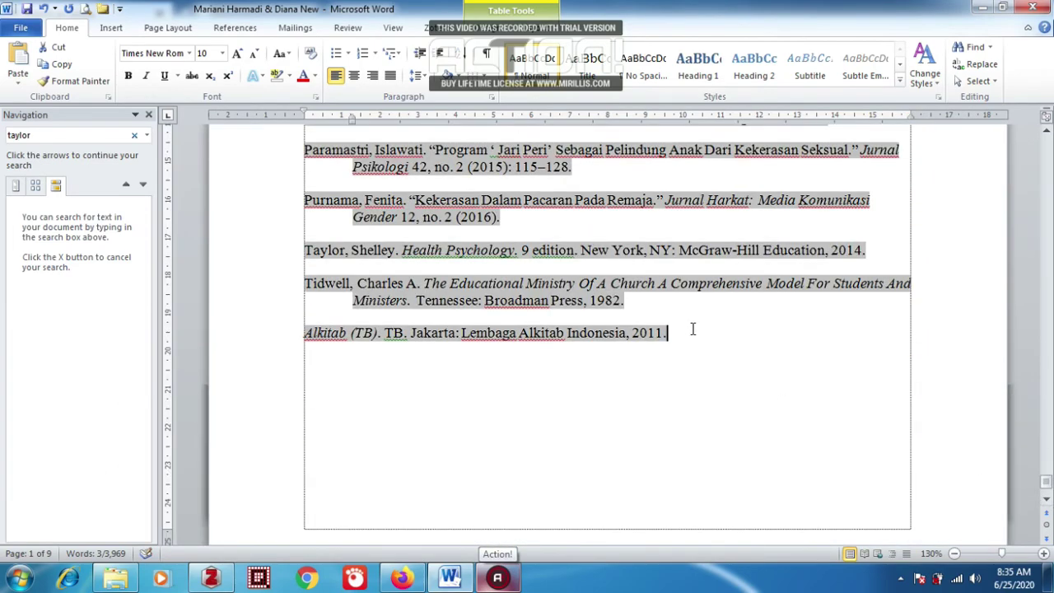
{"action": "scroll", "coordinate": [674, 332], "scroll_direction": "up", "scroll_amount": 5}
{"action": "scroll", "coordinate": [674, 332], "scroll_direction": "up", "scroll_amount": 10}
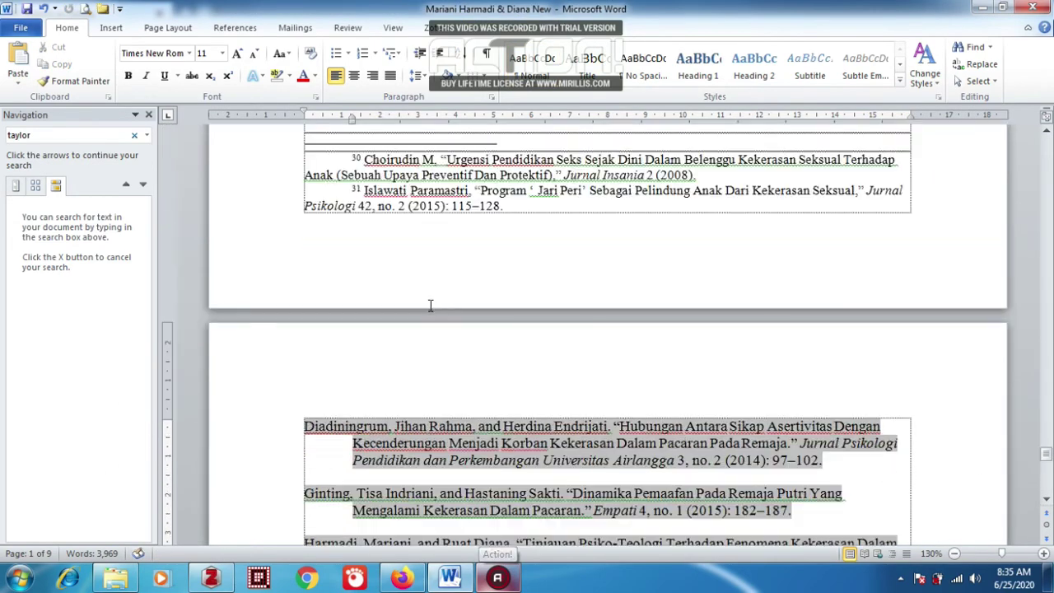
{"action": "scroll", "coordinate": [401, 294], "scroll_direction": "up", "scroll_amount": 5}
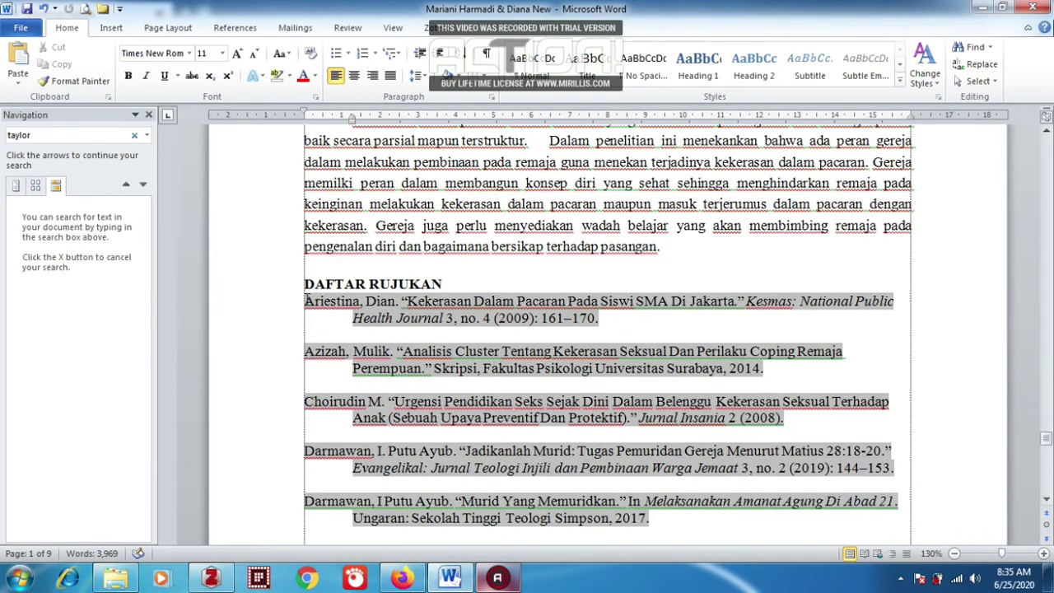
{"action": "left_click_drag", "start_coordinate": [655, 528], "coordinate": [307, 304]}
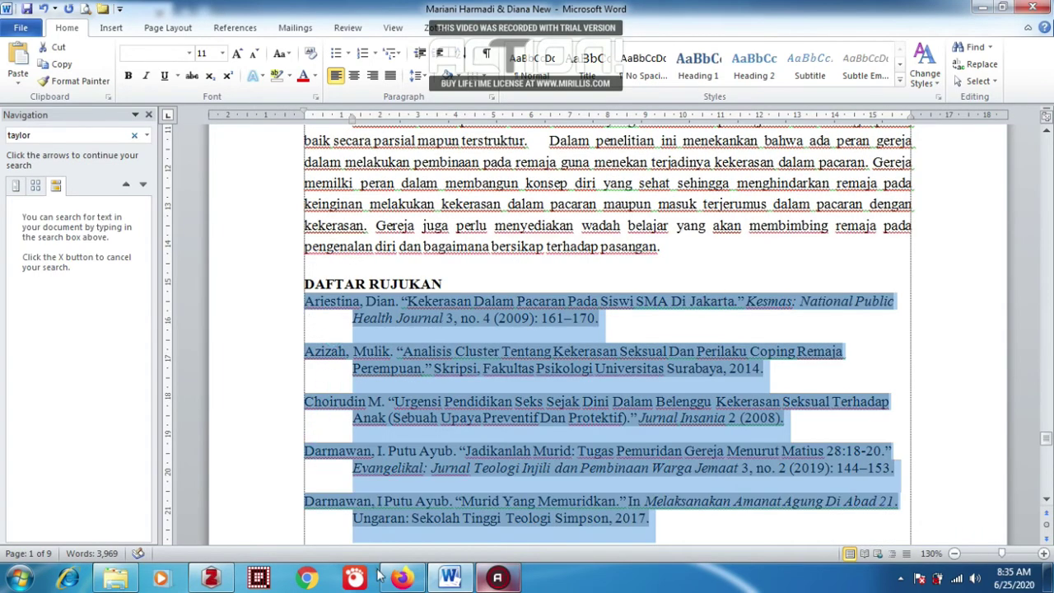
{"action": "left_click", "coordinate": [403, 579]}
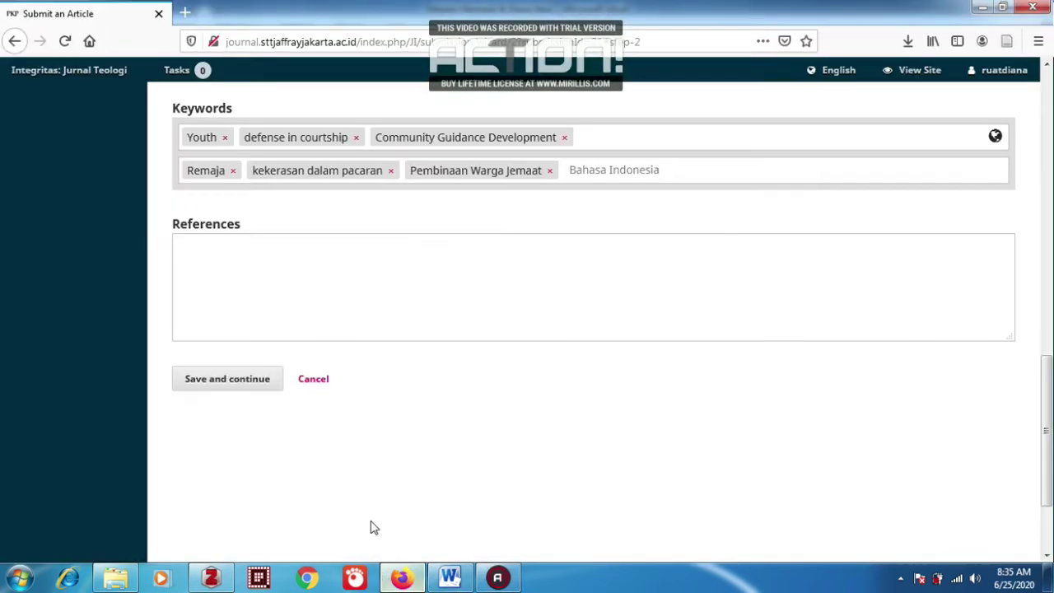
{"action": "left_click", "coordinate": [301, 272]}
{"action": "key", "text": "ctrl+v"}
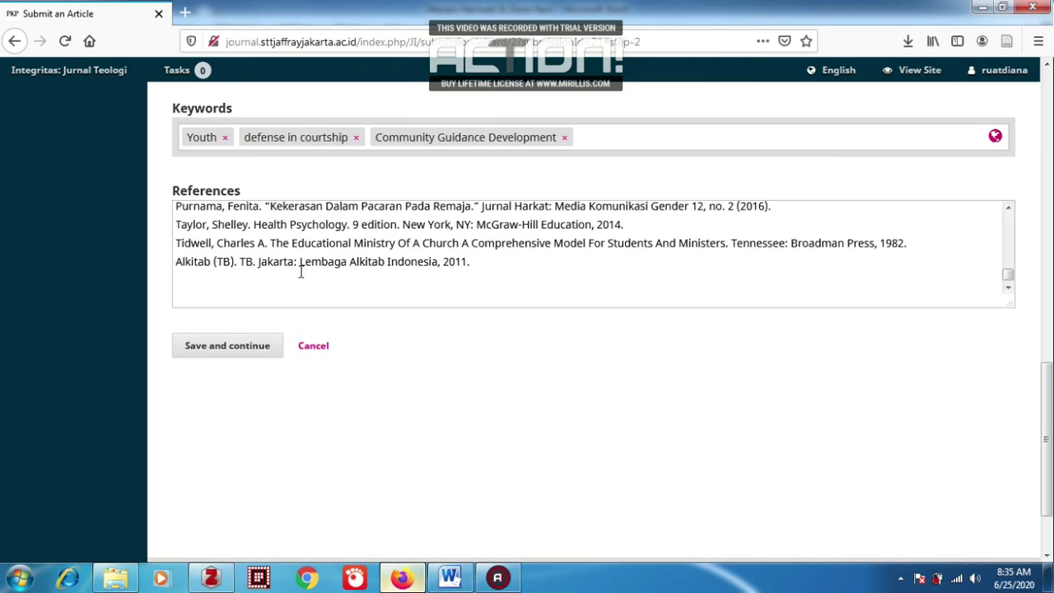
Save the metadata, finish the submission and confirm sending the article to the journal
{"action": "left_click", "coordinate": [255, 349]}
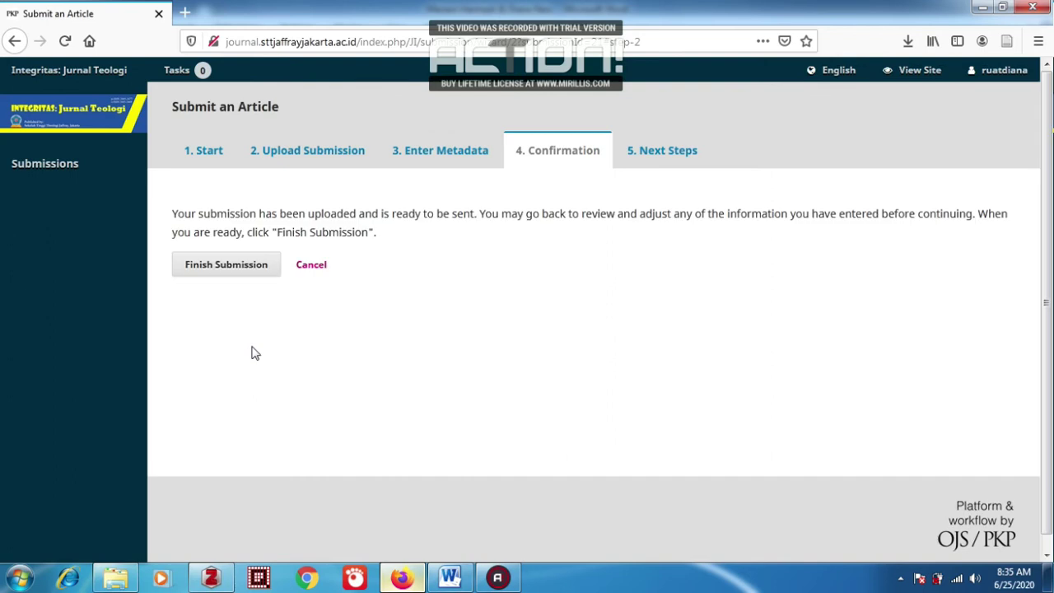
{"action": "left_click", "coordinate": [225, 267]}
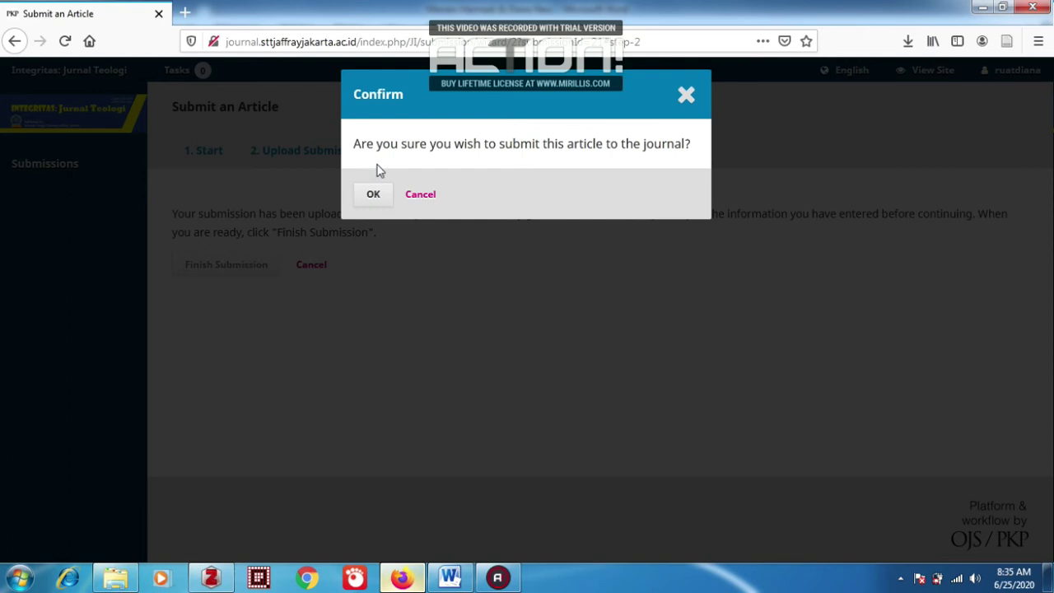
{"action": "left_click", "coordinate": [375, 198]}
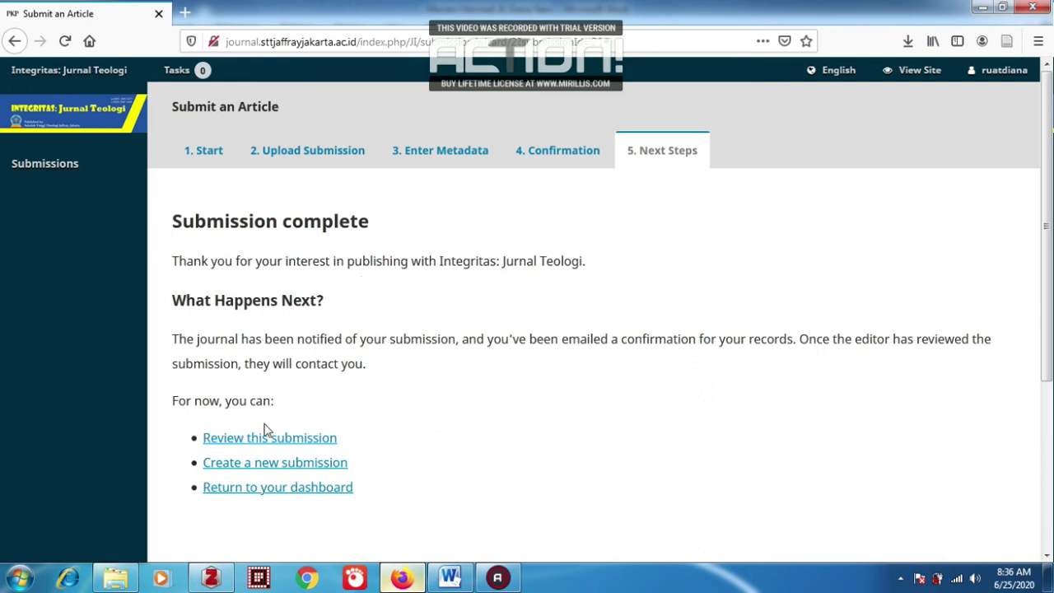
Open the submitted article for review and look over its submission files and pre-review discussions
{"action": "left_click", "coordinate": [295, 444]}
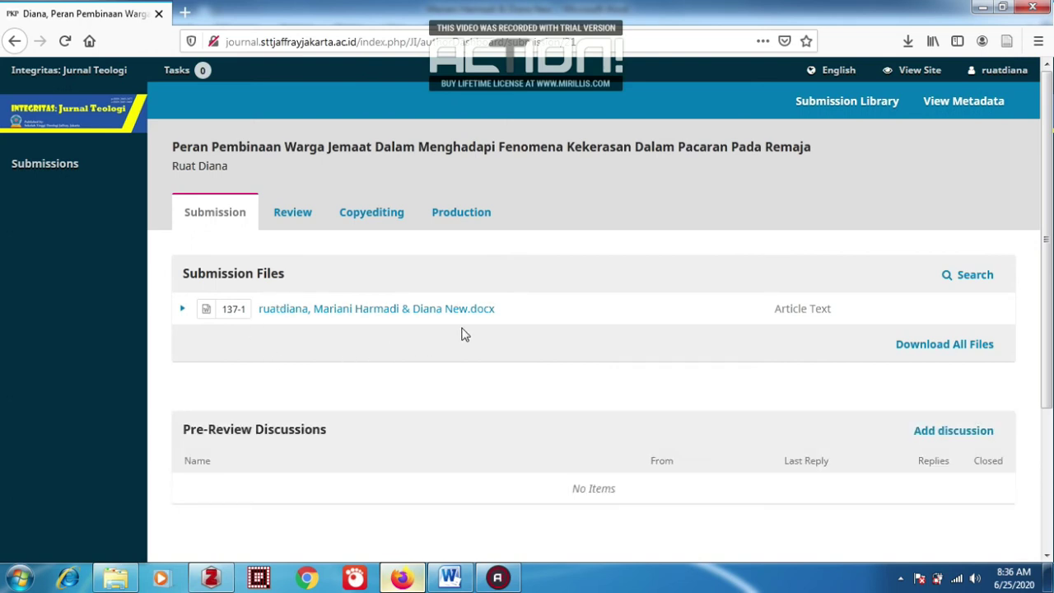
{"action": "scroll", "coordinate": [464, 336], "scroll_direction": "down", "scroll_amount": 3}
{"action": "scroll", "coordinate": [464, 336], "scroll_direction": "up", "scroll_amount": 3}
Go to the submissions overview and check the archived submissions and the My Queue list
{"action": "left_click", "coordinate": [48, 167]}
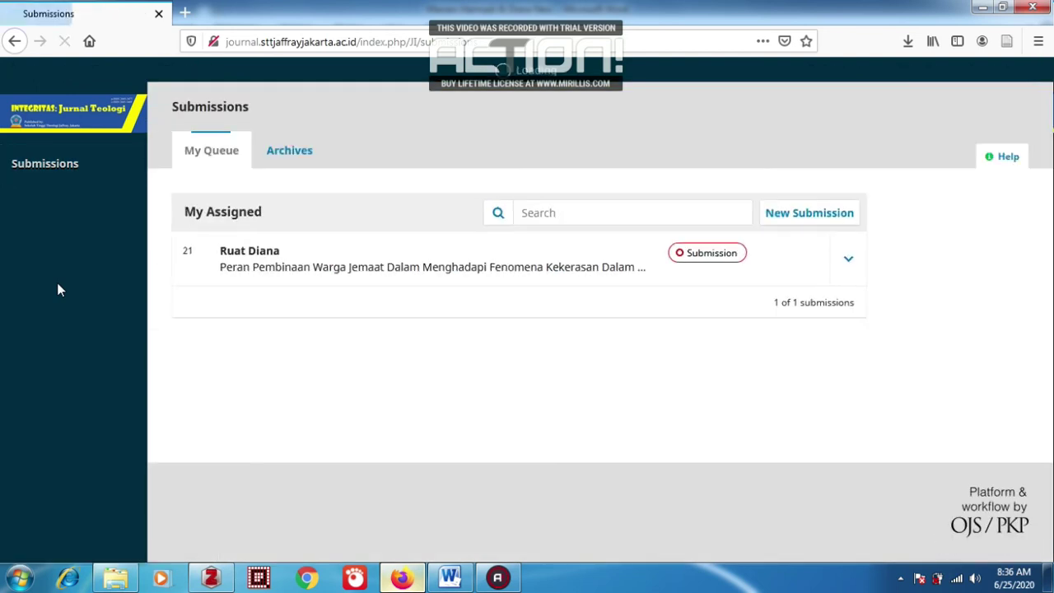
{"action": "left_click", "coordinate": [285, 160]}
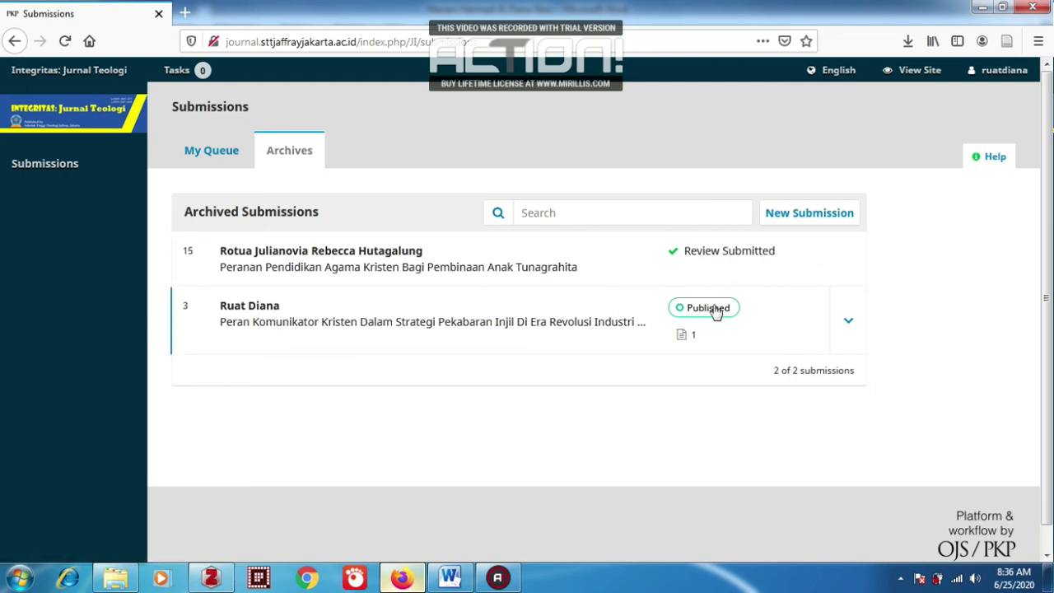
{"action": "left_click", "coordinate": [210, 160]}
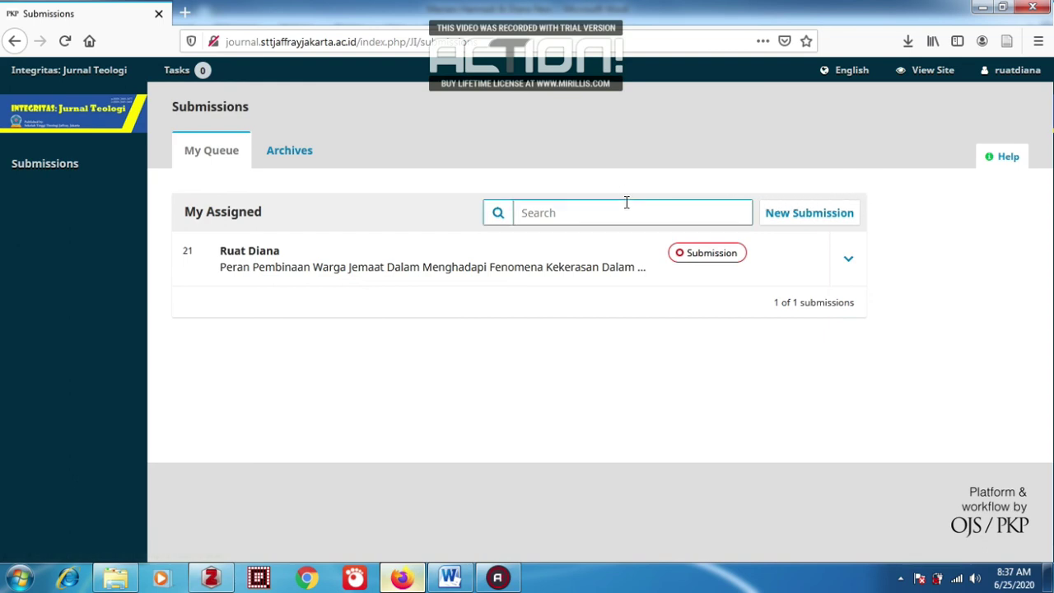
{"action": "mouse_move", "coordinate": [1013, 70]}
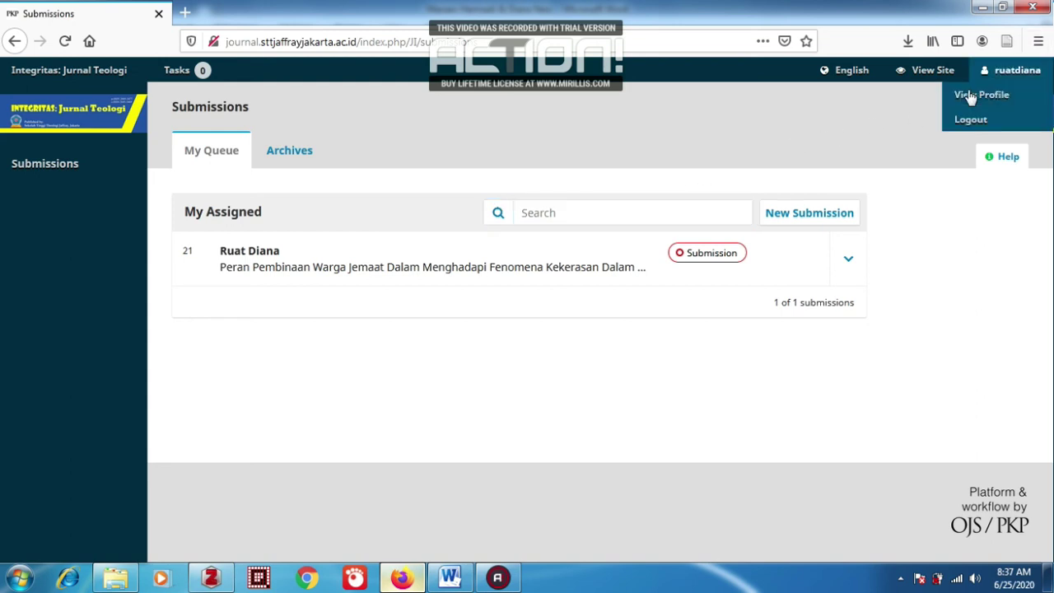